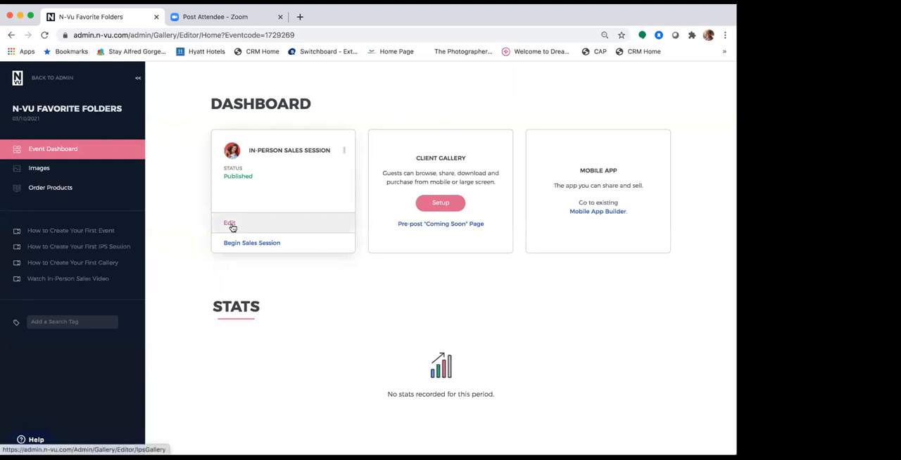
Open the culling settings of the in-person sales session.
click(230, 223)
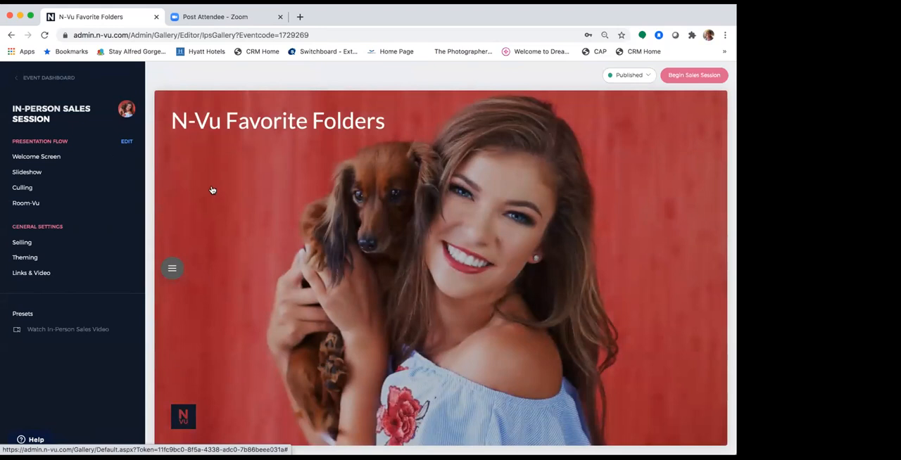
click(40, 189)
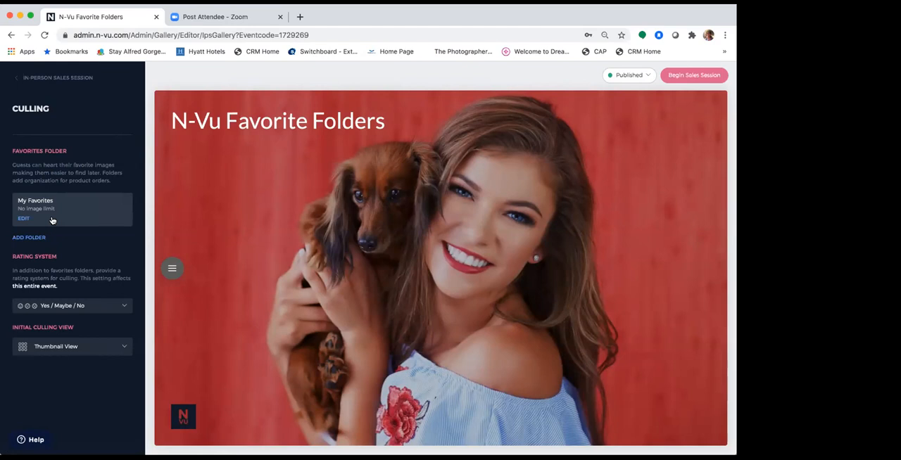
click(30, 239)
click(307, 231)
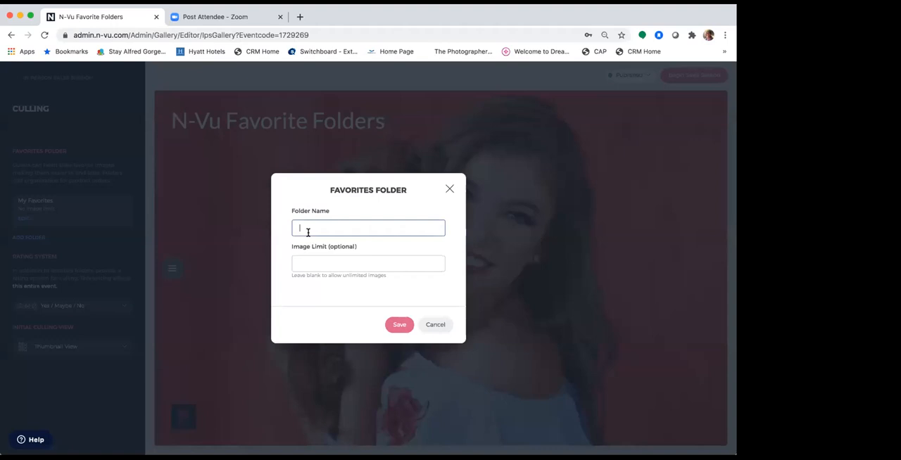
text(Album)
click(334, 262)
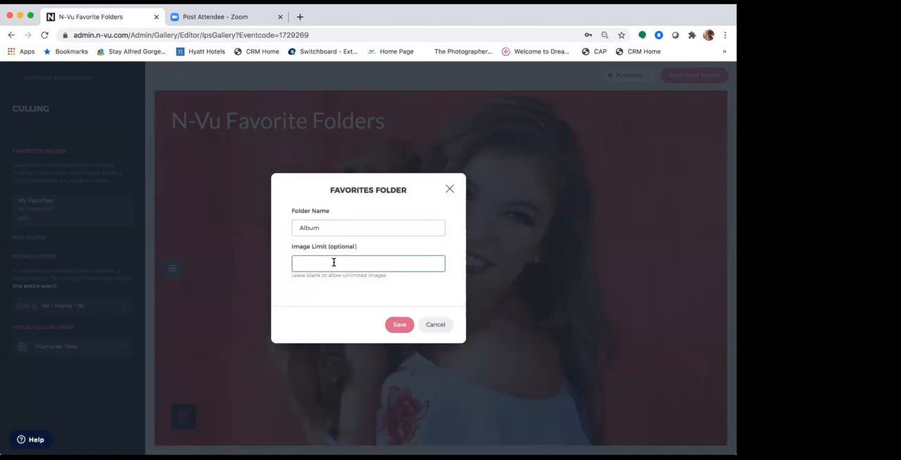
text(30)
drag(330, 262, 278, 265)
click(435, 326)
Add a favorites folder named Album without an image limit.
click(30, 238)
click(314, 230)
text(Album)
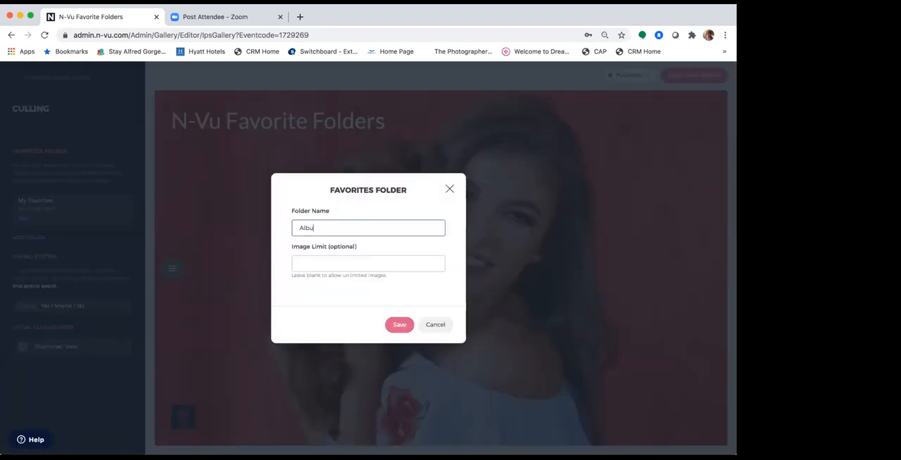
click(402, 324)
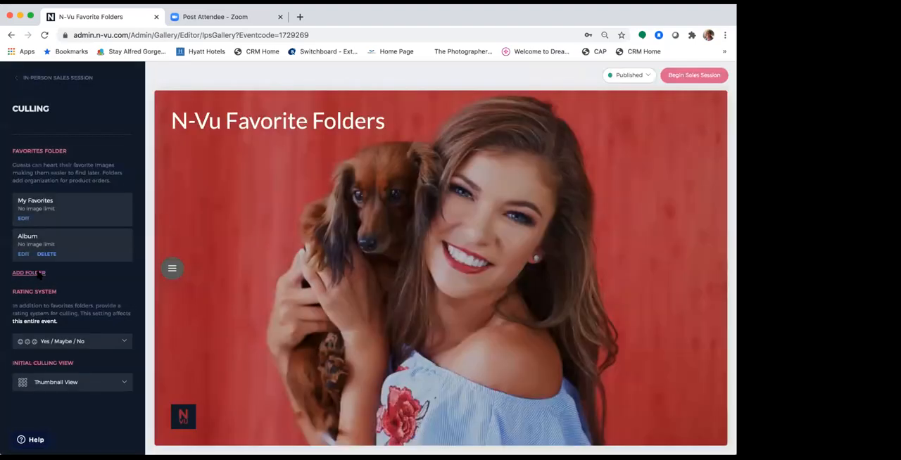
Add a favorites folder named Gift sizes without an image limit.
click(36, 274)
click(323, 226)
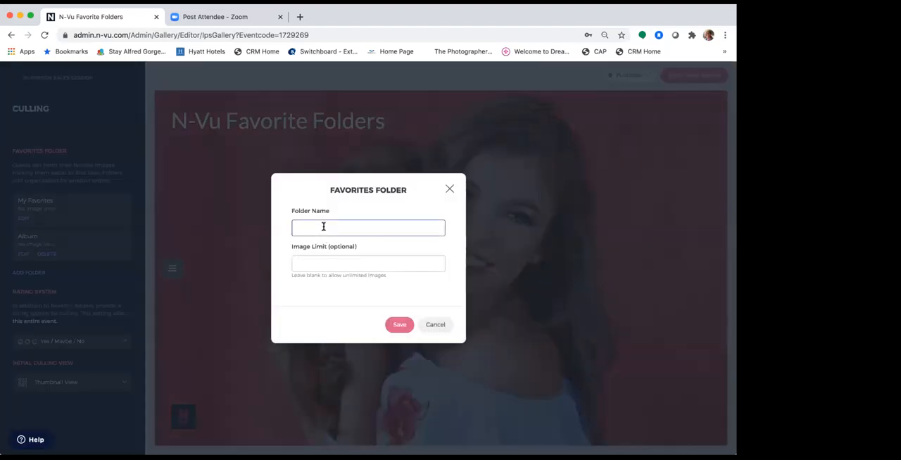
text(Gift sizes)
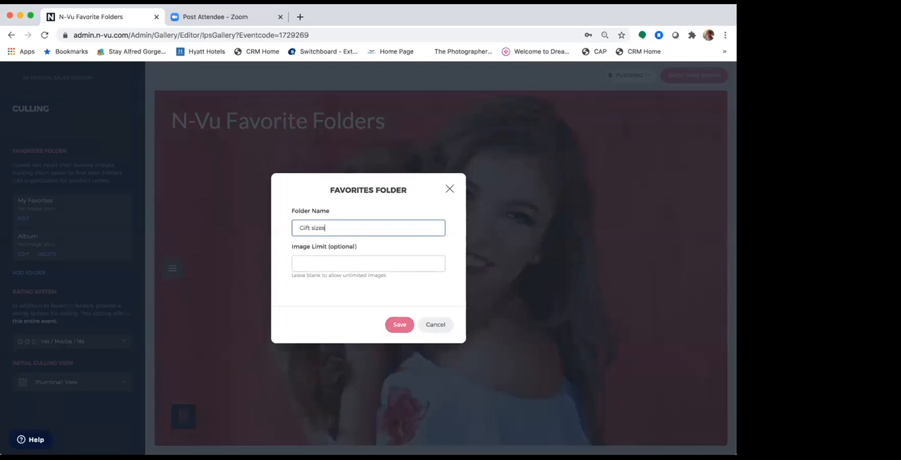
click(400, 325)
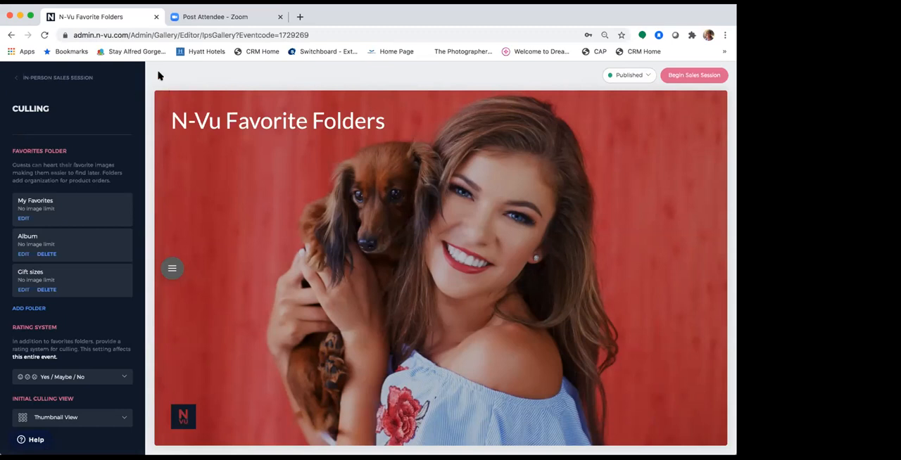
Begin a fullscreen Single Screen sales session for the N-Vu Favorite Folders client and continue to the image thumbnails.
click(79, 79)
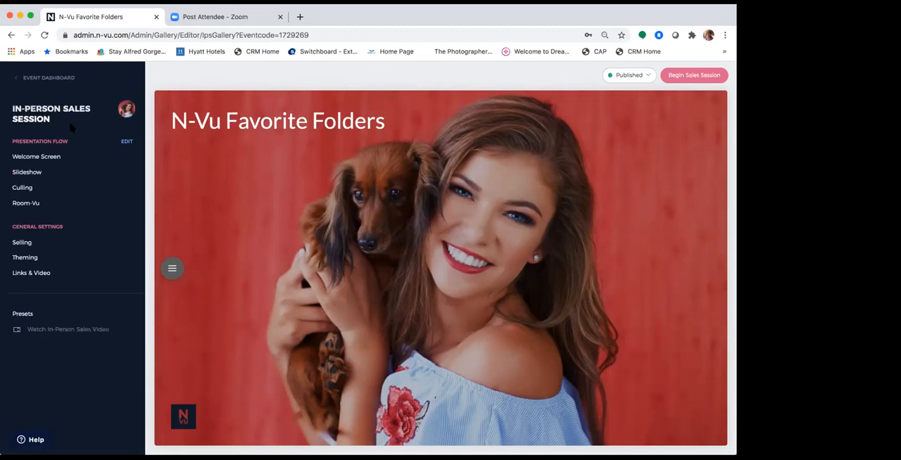
click(703, 75)
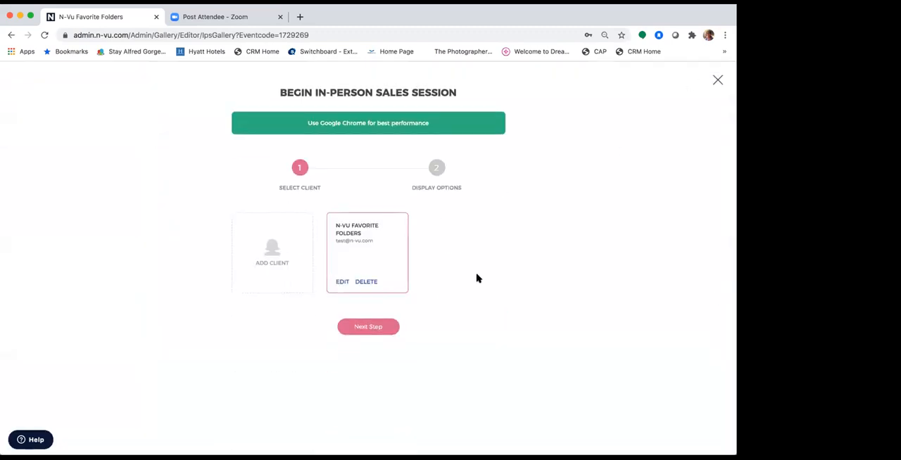
click(372, 328)
click(262, 241)
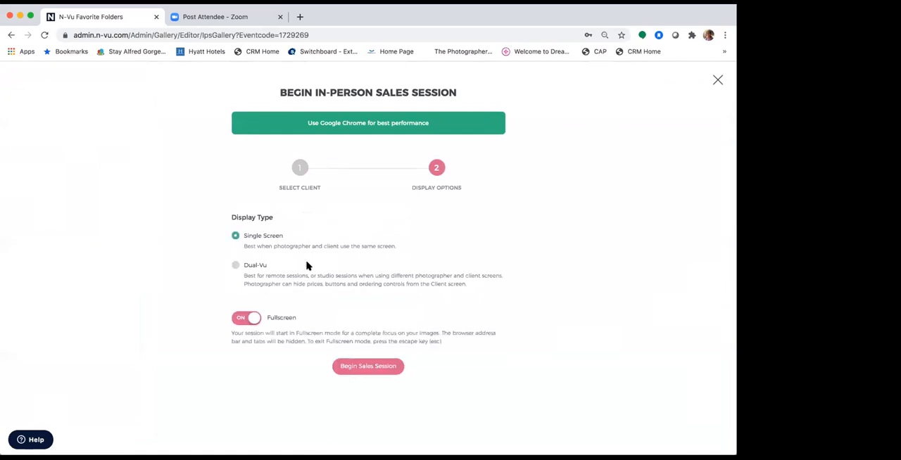
click(367, 367)
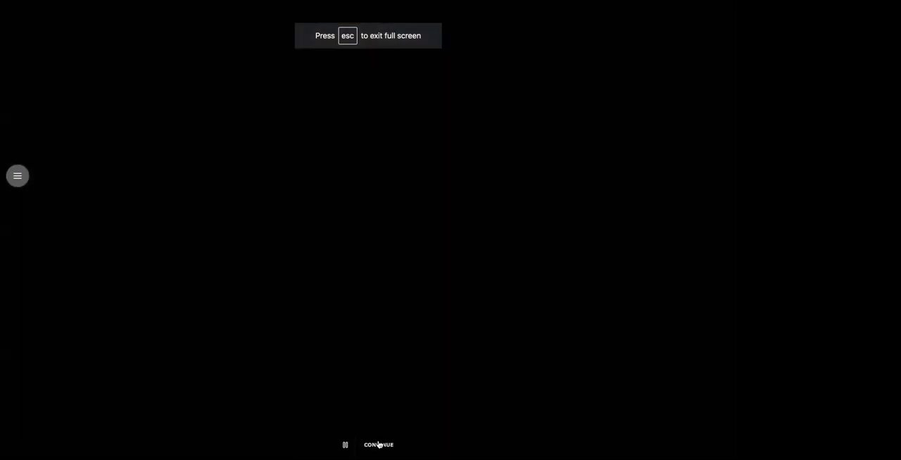
click(378, 443)
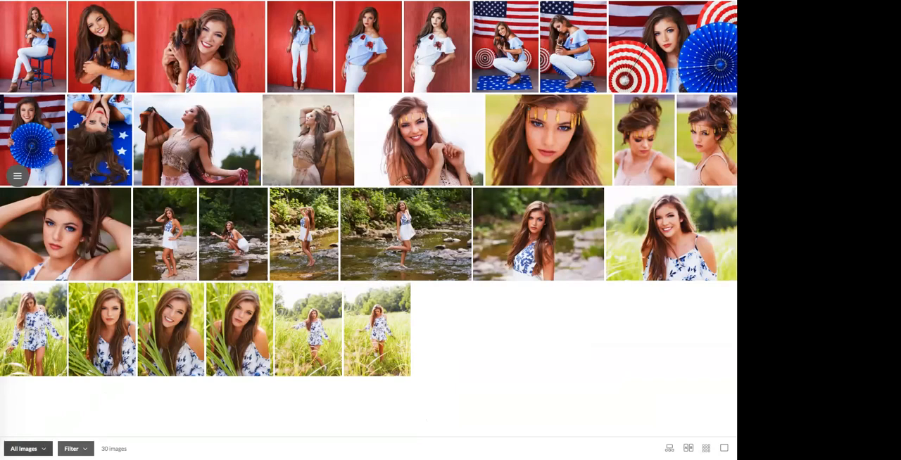
Create a folder named Wall Art within the sales session and check the folder list.
click(45, 449)
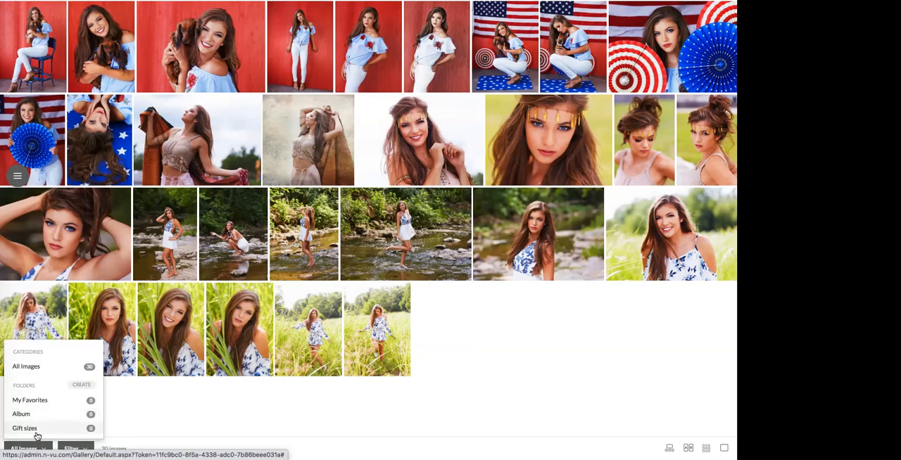
click(79, 387)
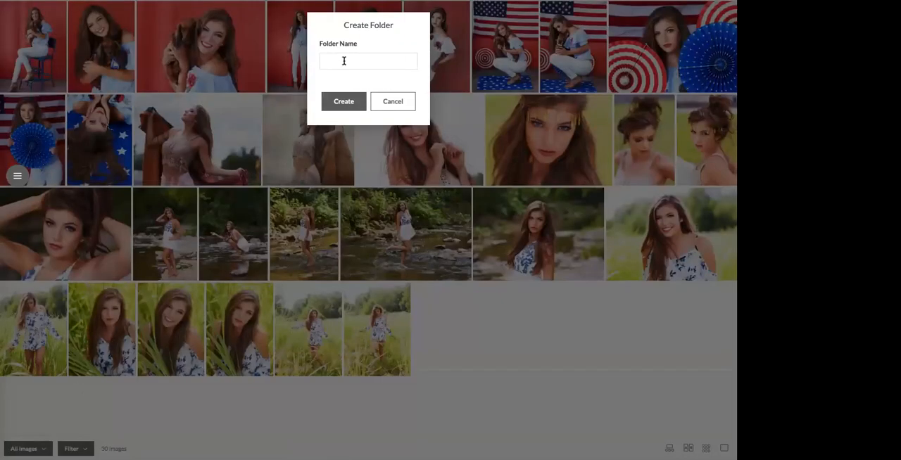
click(344, 61)
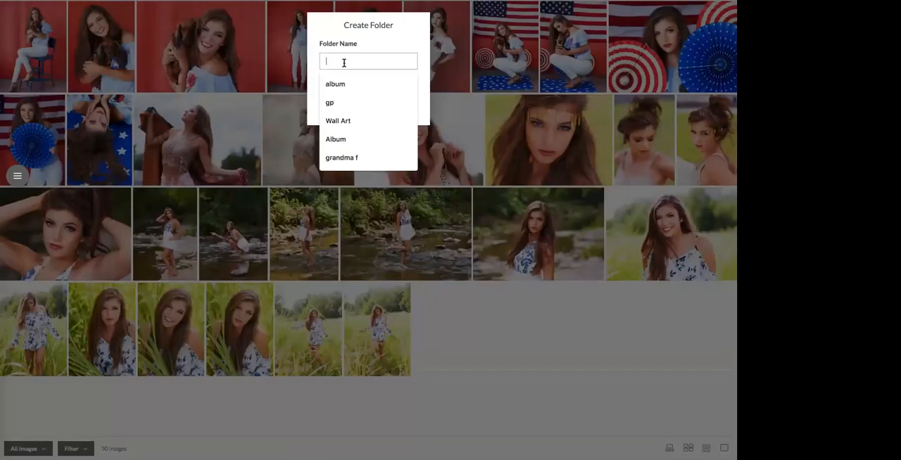
text(Wall)
click(354, 85)
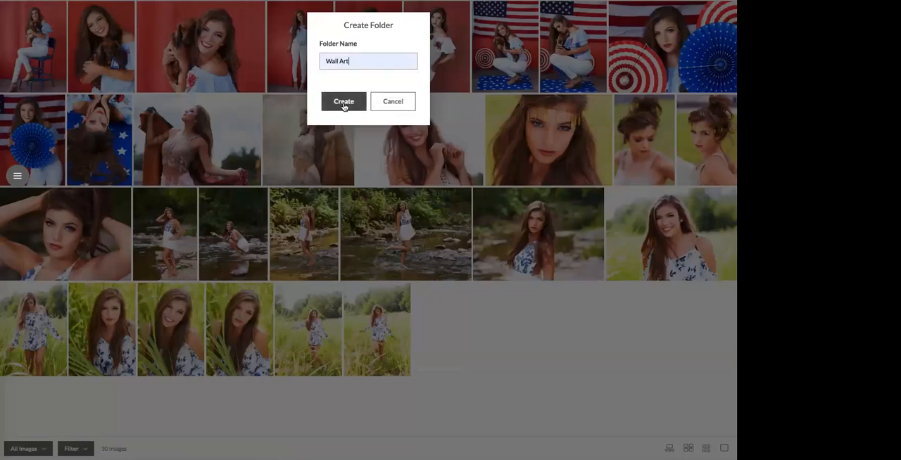
click(345, 102)
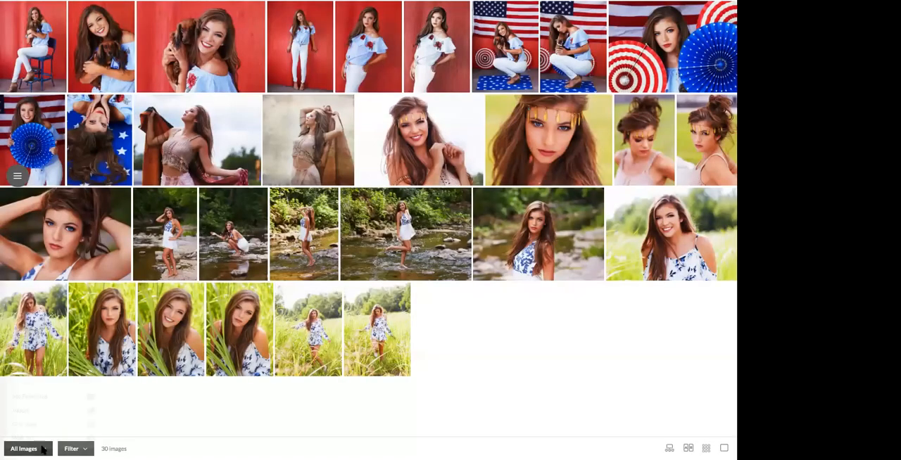
click(42, 449)
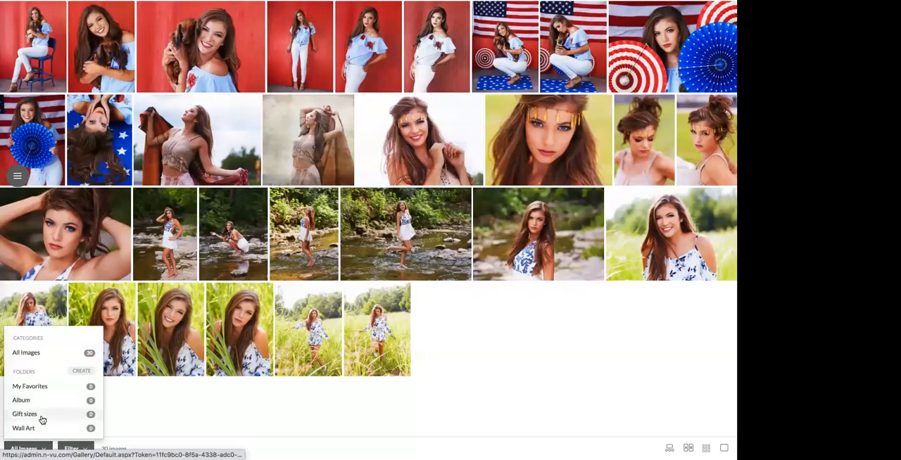
click(177, 428)
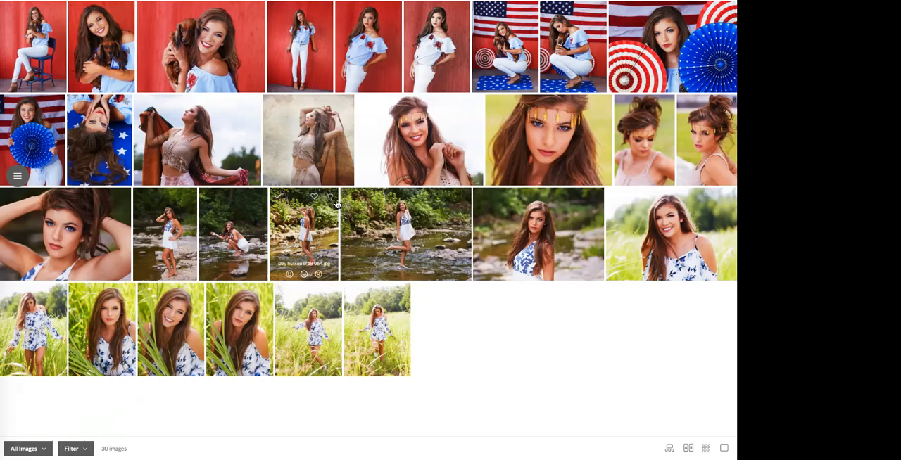
Add the sepia-toned portrait with raised arms to the Album and Gift sizes folders.
mouse_move(323, 138)
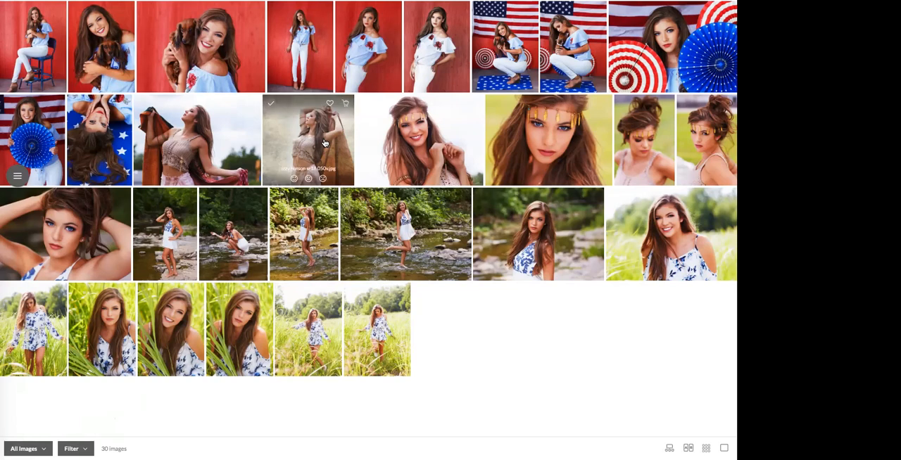
click(330, 104)
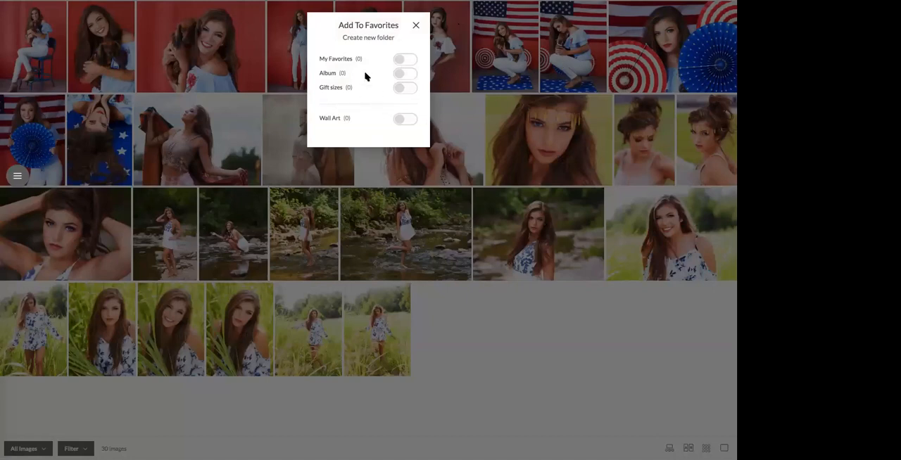
click(401, 76)
click(399, 90)
click(415, 27)
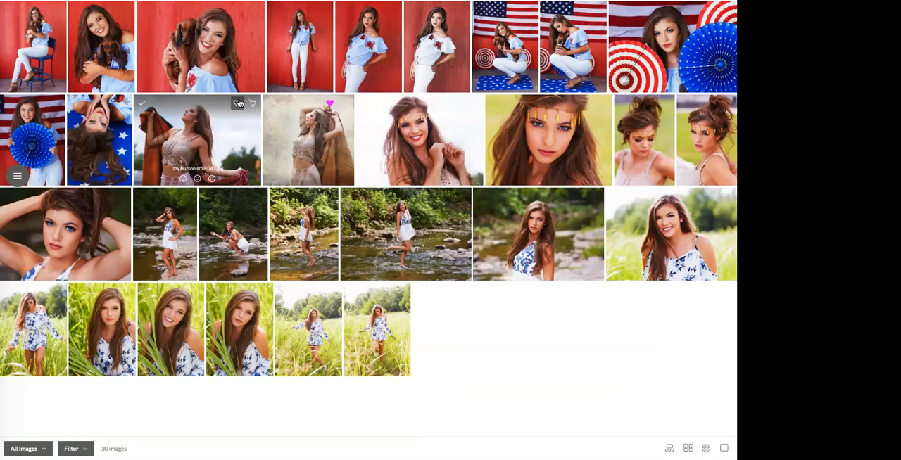
Add the landscape close-up with the dog on the red background to the Wall Art and Gift sizes folders.
click(239, 103)
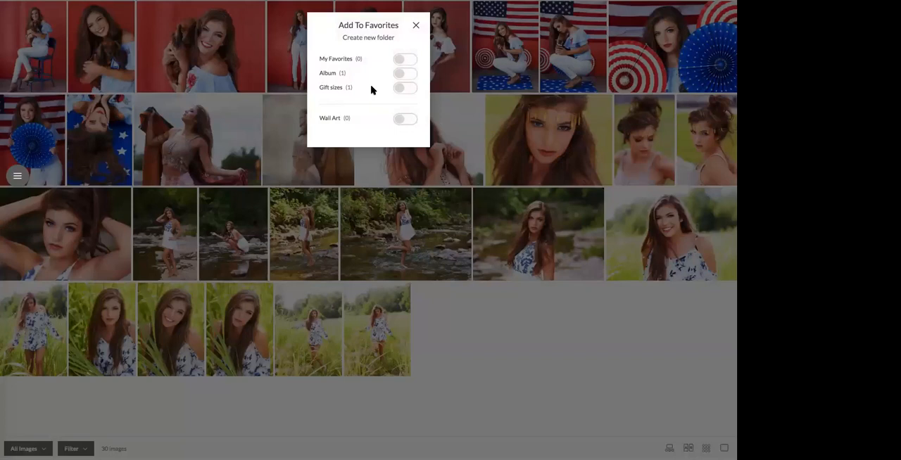
click(404, 120)
click(403, 88)
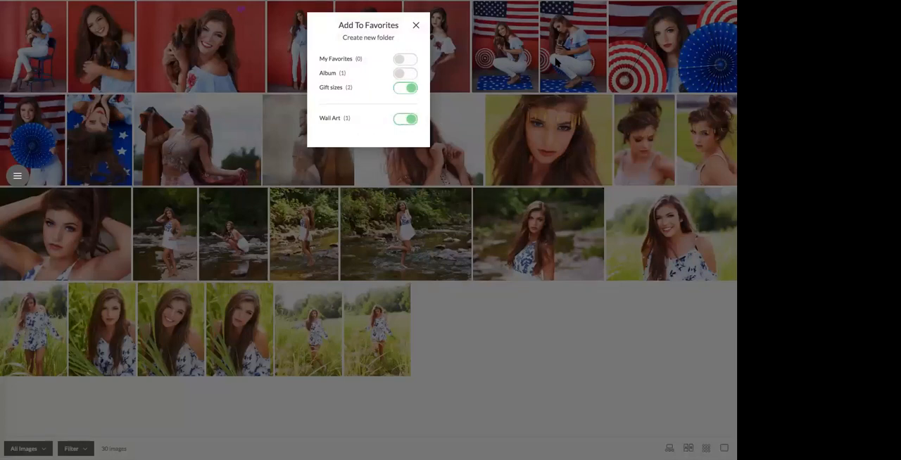
click(416, 25)
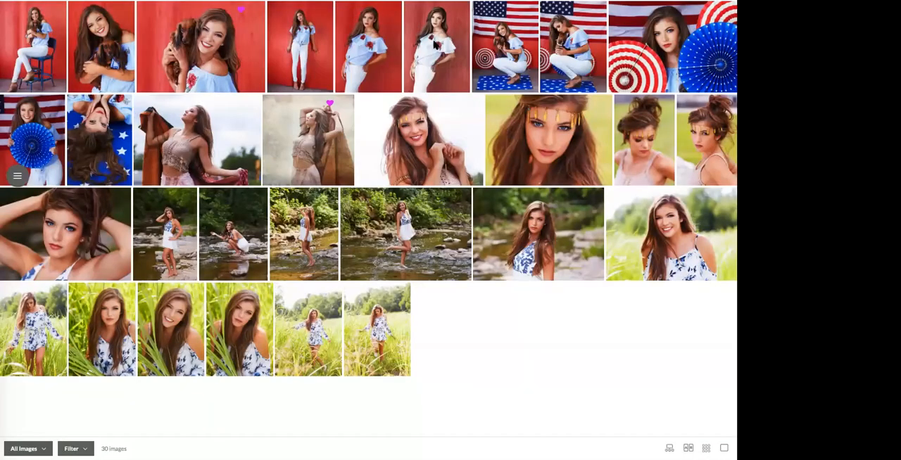
Add the close-up portrait with the gold feather headband to the Wall Art and Album folders.
click(587, 104)
click(398, 121)
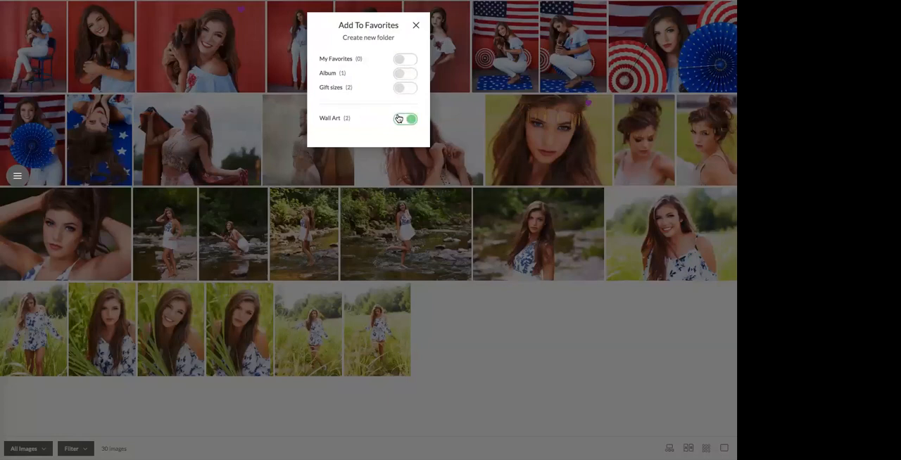
click(400, 75)
click(414, 27)
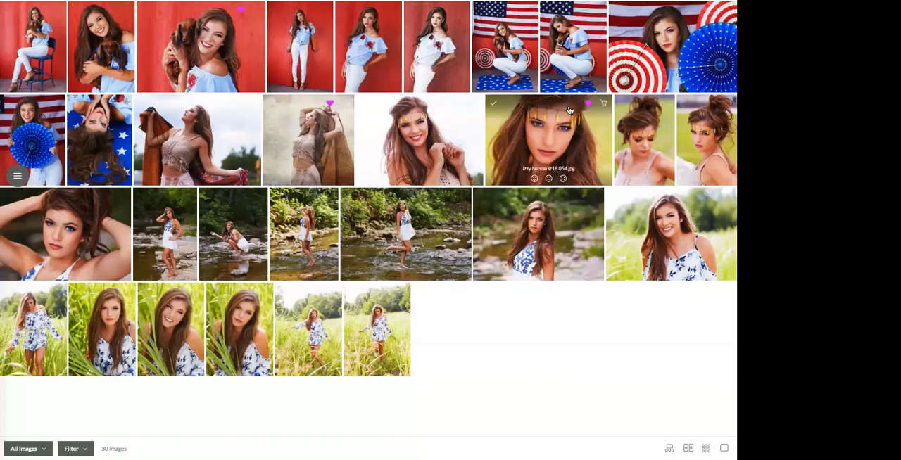
Start a wall collection order from the gold headband close-up, using My Wall Collection with three 30x40 Gallery Wraps.
click(603, 106)
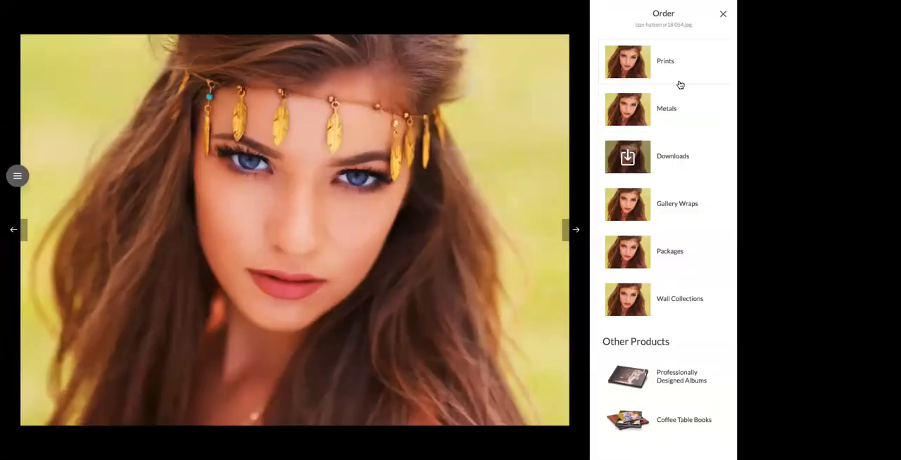
click(669, 300)
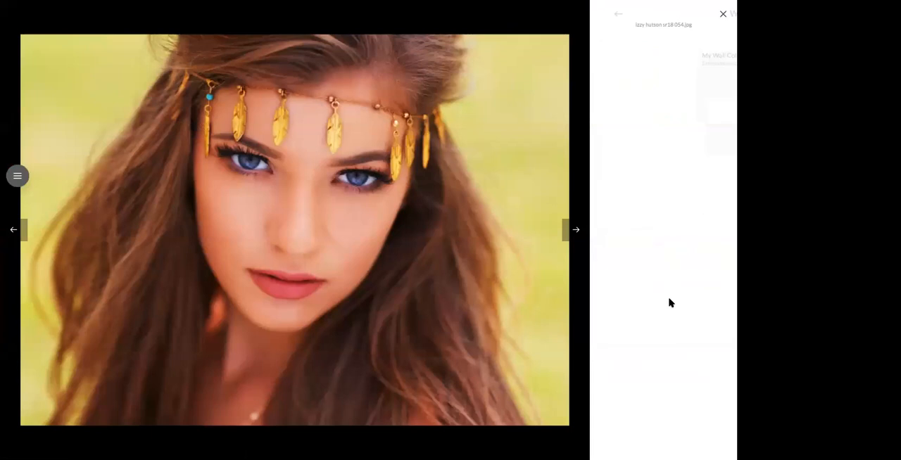
click(639, 117)
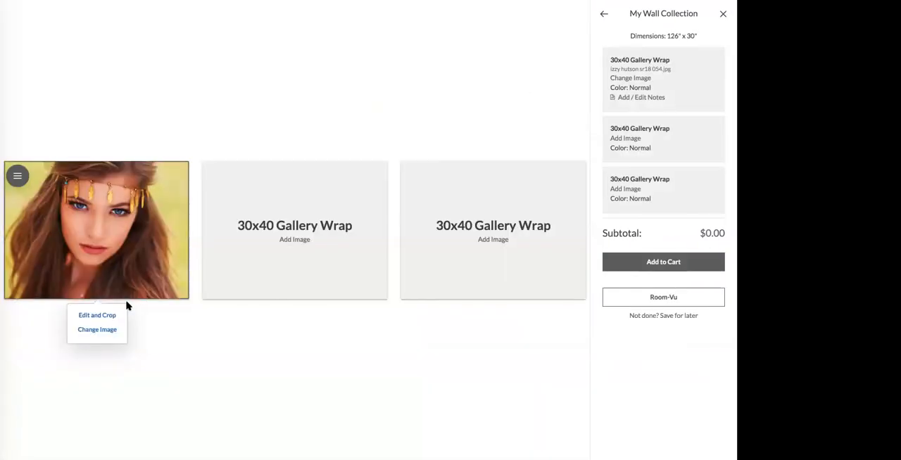
Fill the middle 30x40 Gallery Wrap with the red-background dog portrait from the Wall Art folder and save its crop.
click(290, 242)
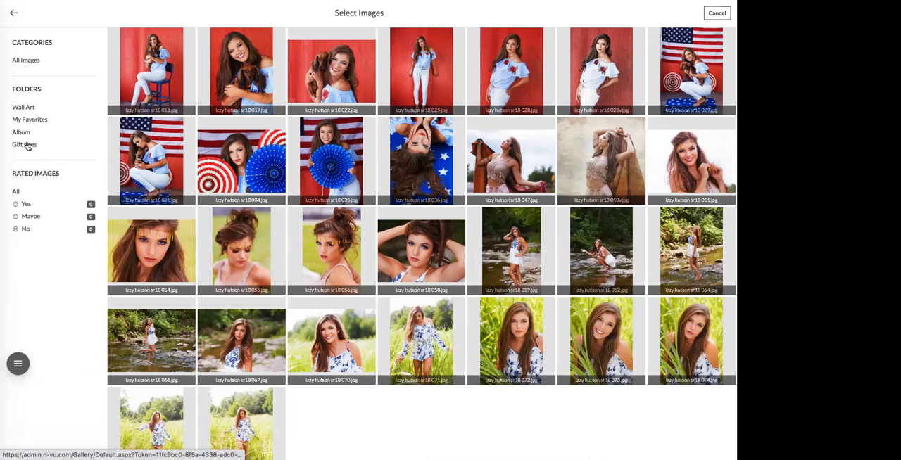
click(25, 111)
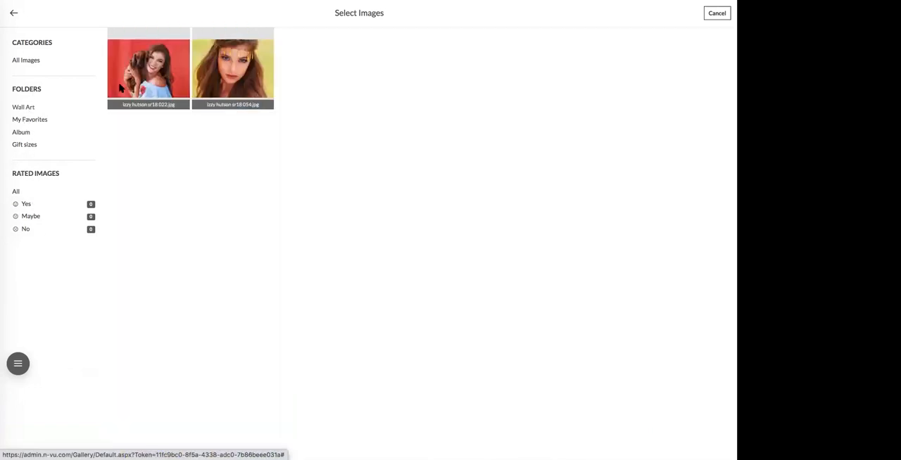
click(154, 72)
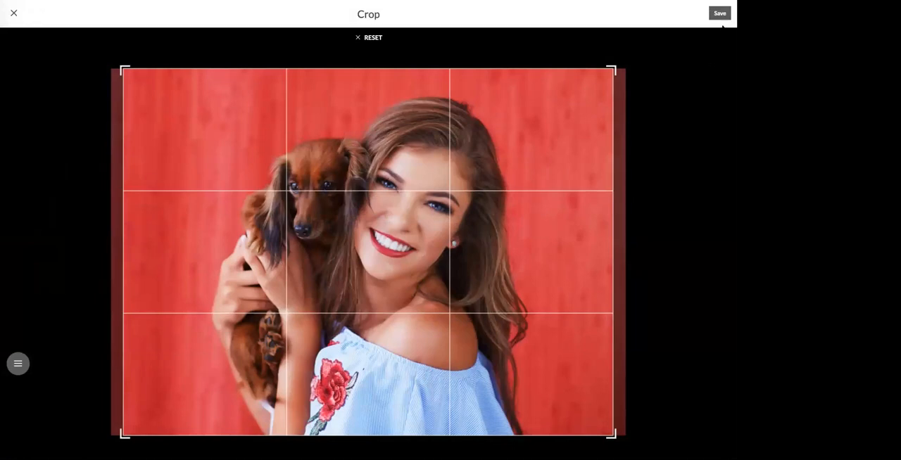
click(719, 13)
Fill the third 30x40 Gallery Wrap with the beige textured portrait from the Album folder and save its crop shifted upward.
click(492, 239)
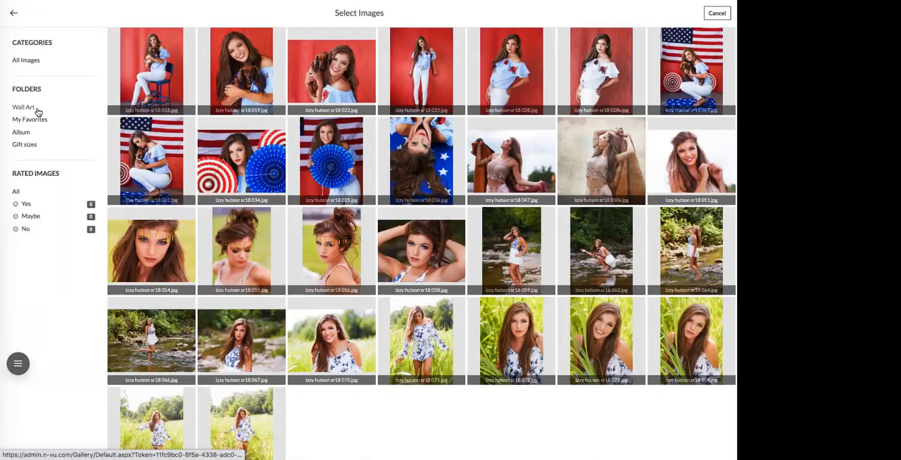
click(35, 121)
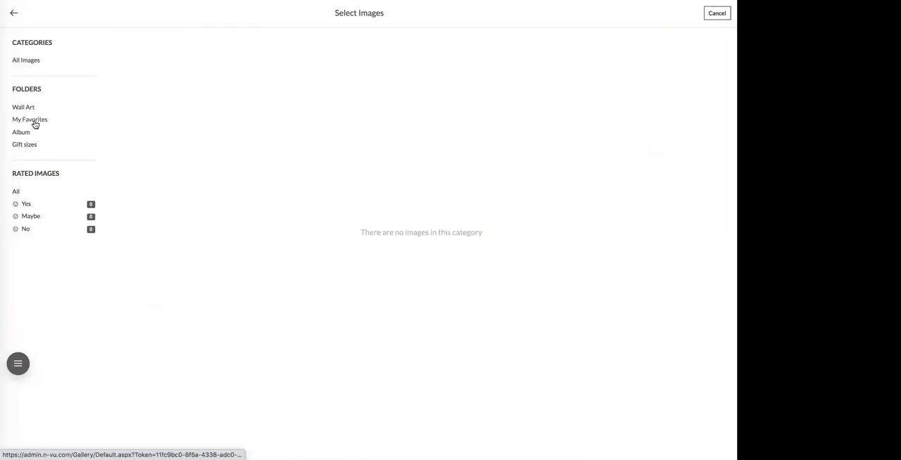
click(30, 109)
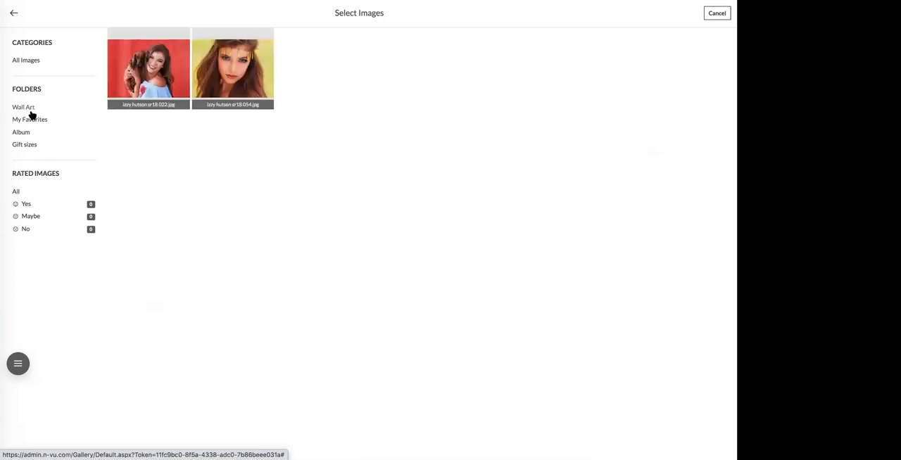
click(25, 136)
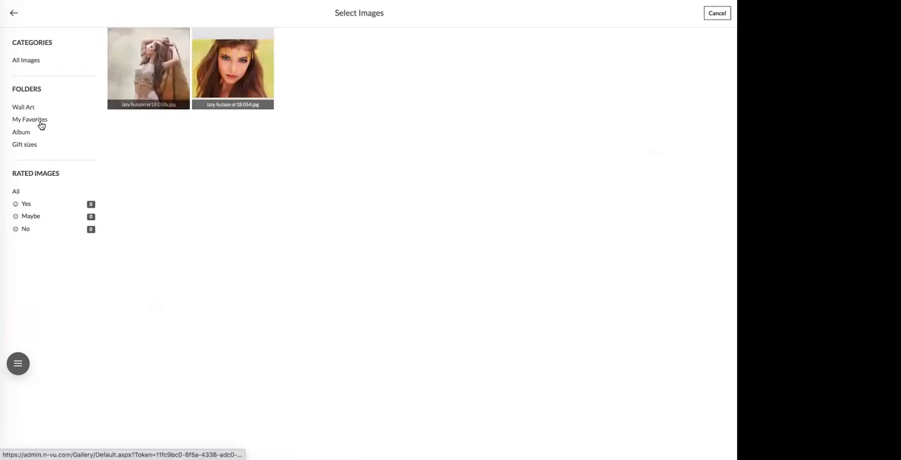
click(161, 66)
click(494, 316)
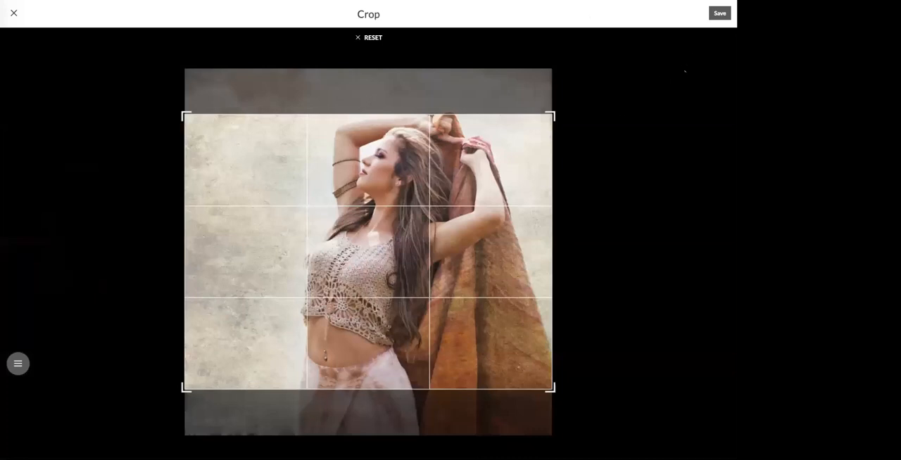
drag(442, 212, 442, 187)
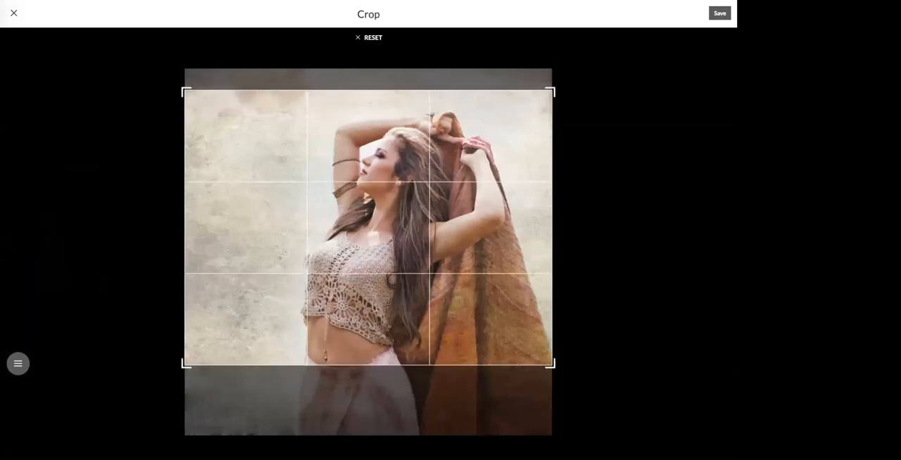
click(719, 12)
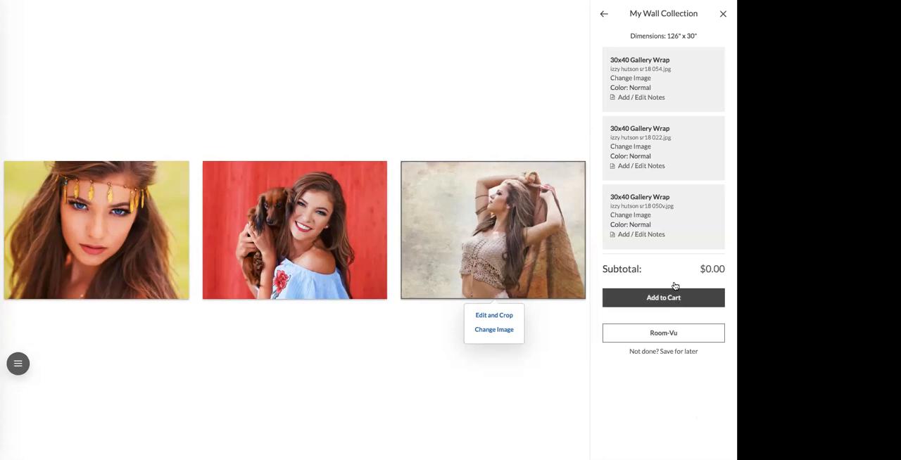
Preview the three-image wall collection in Room-Vu, and close the collection without adding it to the cart.
click(664, 336)
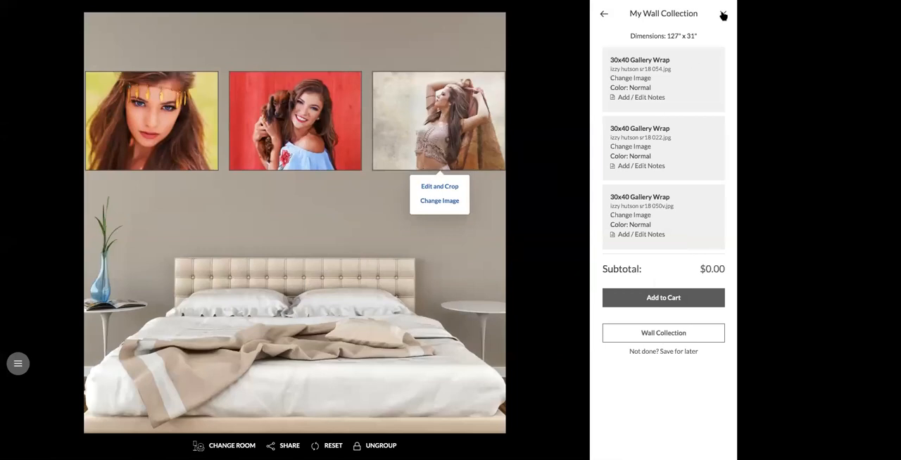
click(723, 15)
click(394, 68)
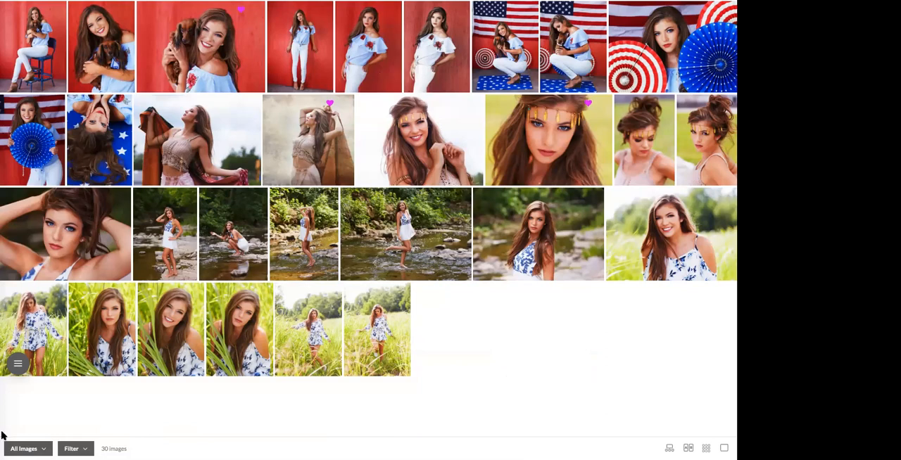
Check the favorite folders in the culling gallery, and leave the sales session for the event dashboard.
click(39, 449)
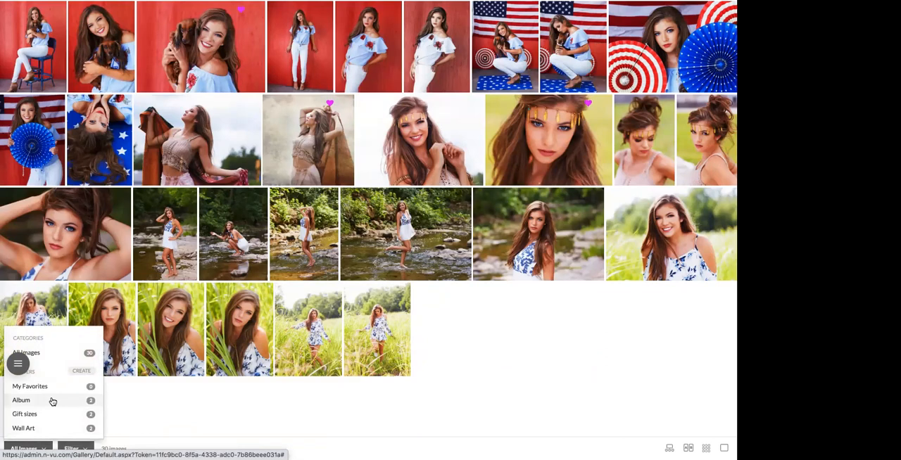
click(402, 406)
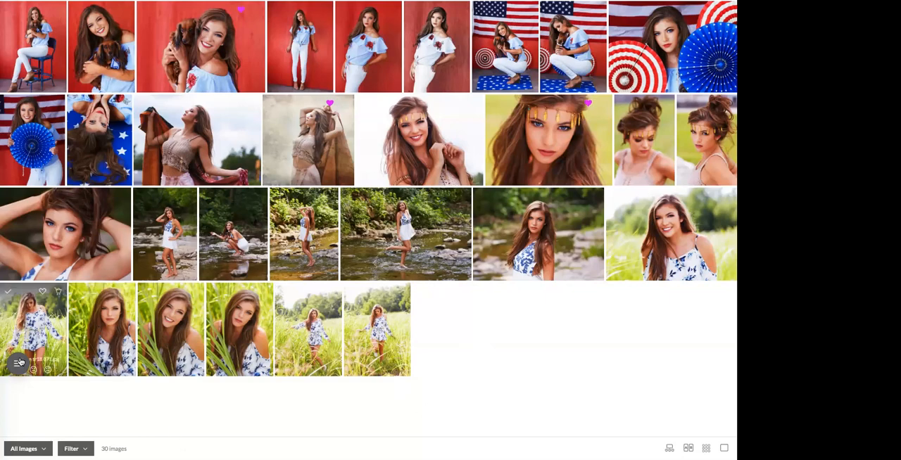
click(19, 362)
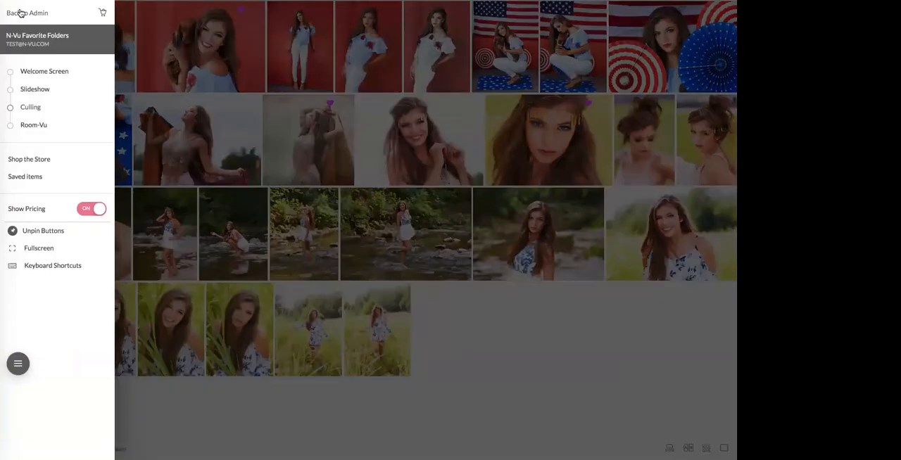
click(21, 13)
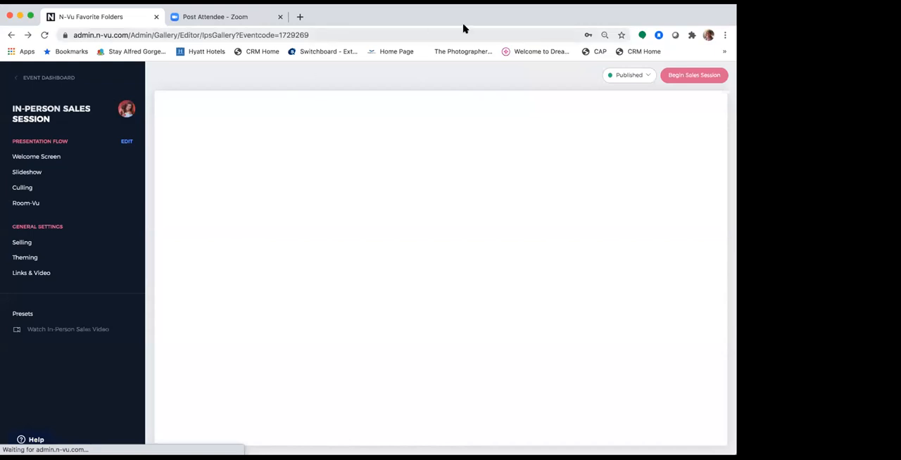
click(57, 82)
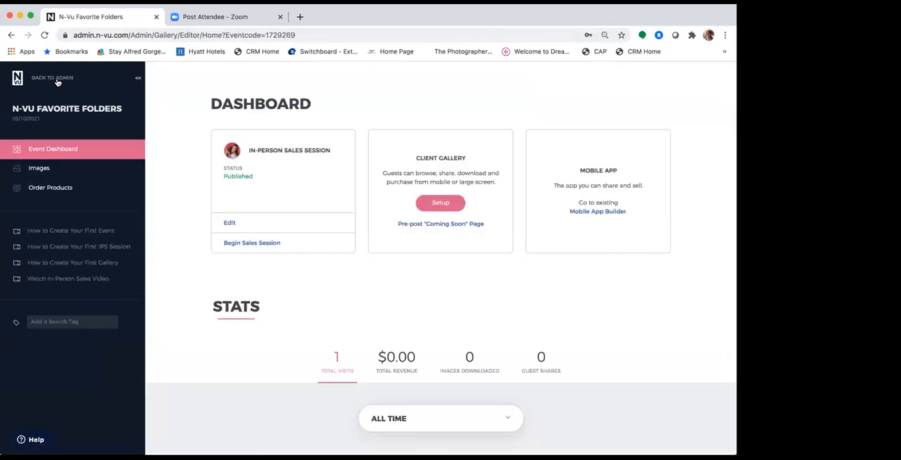
Start the Client Gallery setup with all event images selected.
click(440, 204)
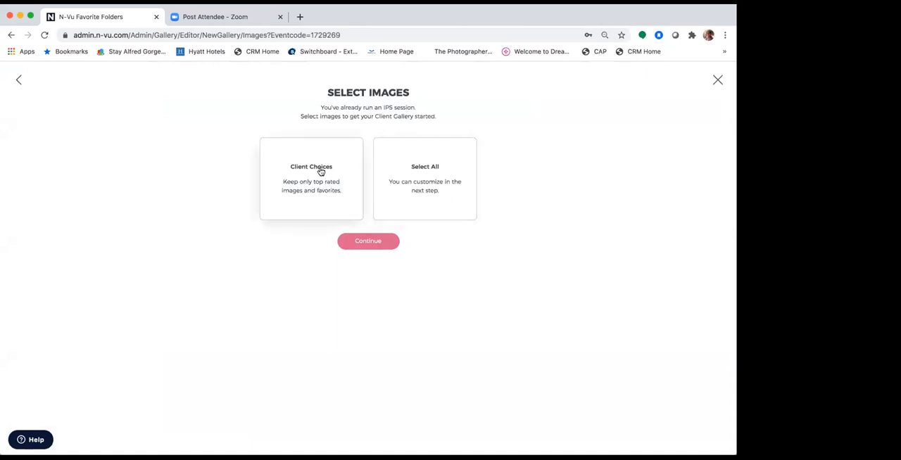
click(419, 180)
click(361, 221)
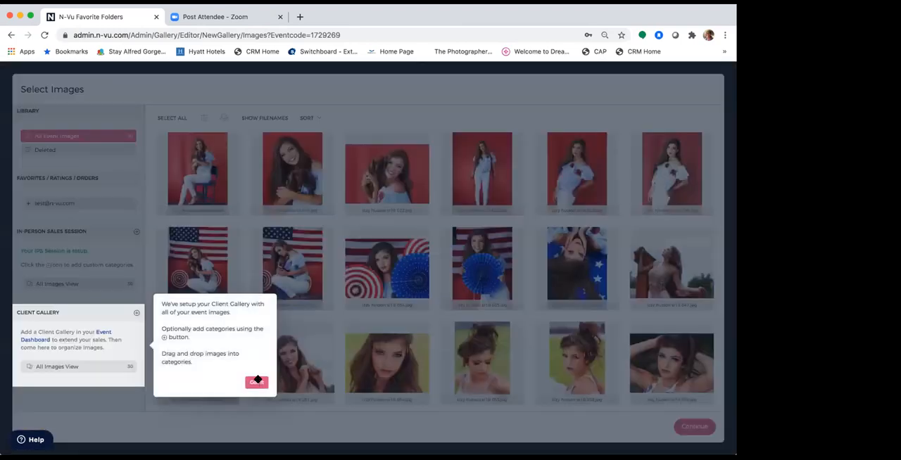
click(257, 380)
click(173, 118)
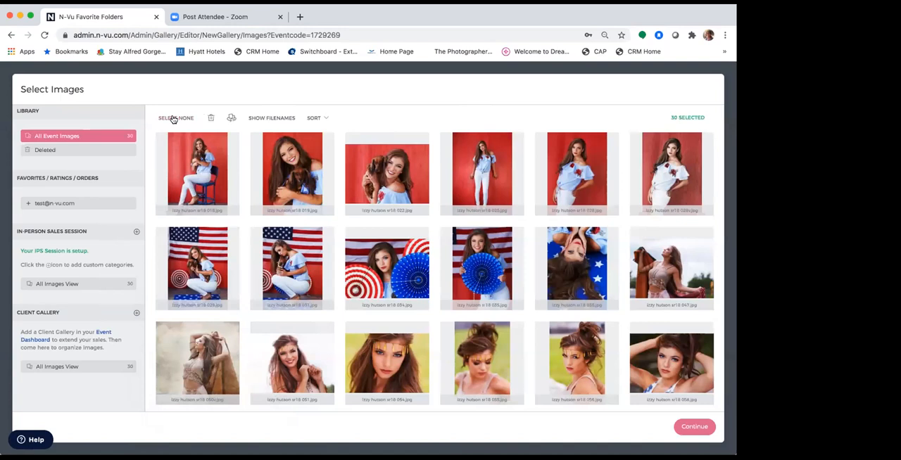
click(686, 427)
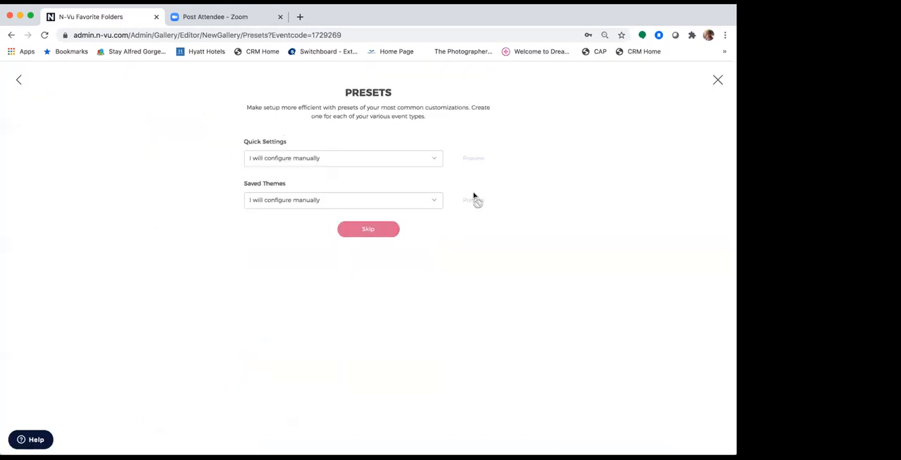
Skip the presets and finish the Client Gallery setup with the default access and security settings, a 60-day expiration and Re-Vu off.
click(379, 232)
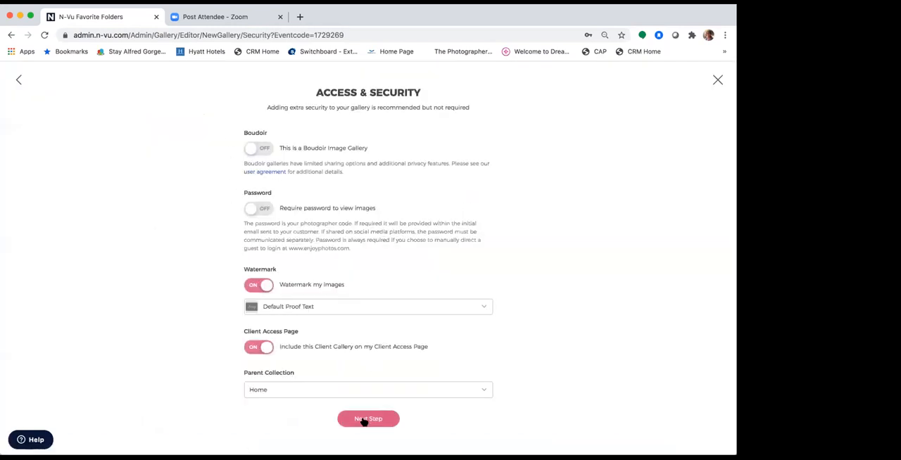
click(364, 421)
click(365, 409)
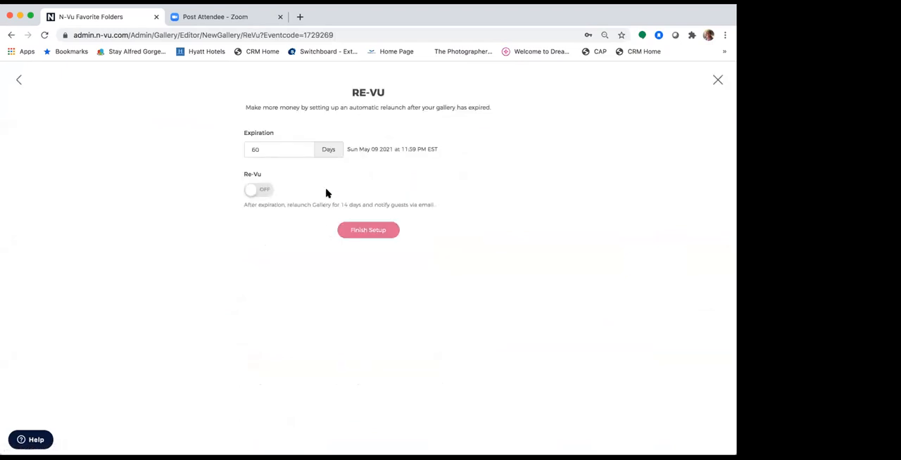
click(359, 231)
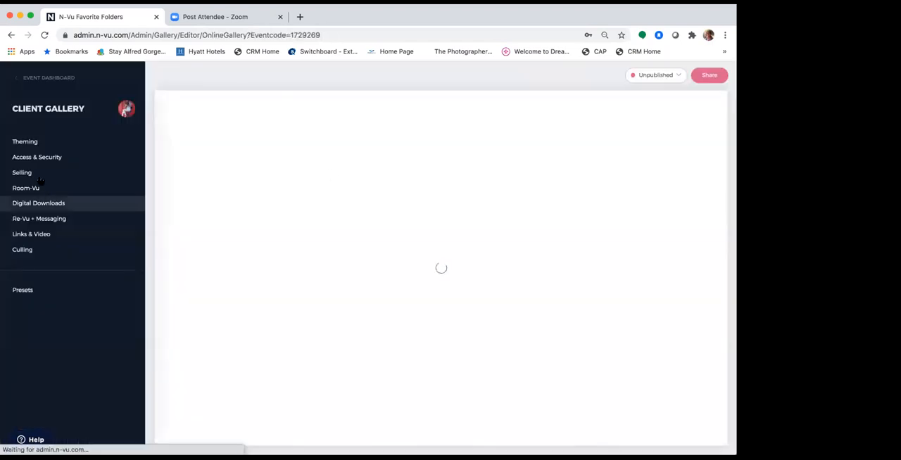
Add a favorites folder named Wall Art without an image limit in the Client Gallery's Culling settings.
click(35, 174)
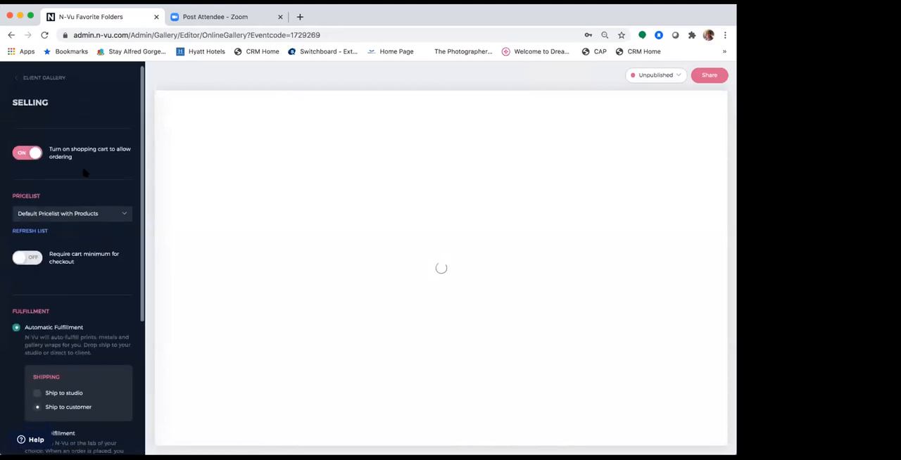
click(51, 78)
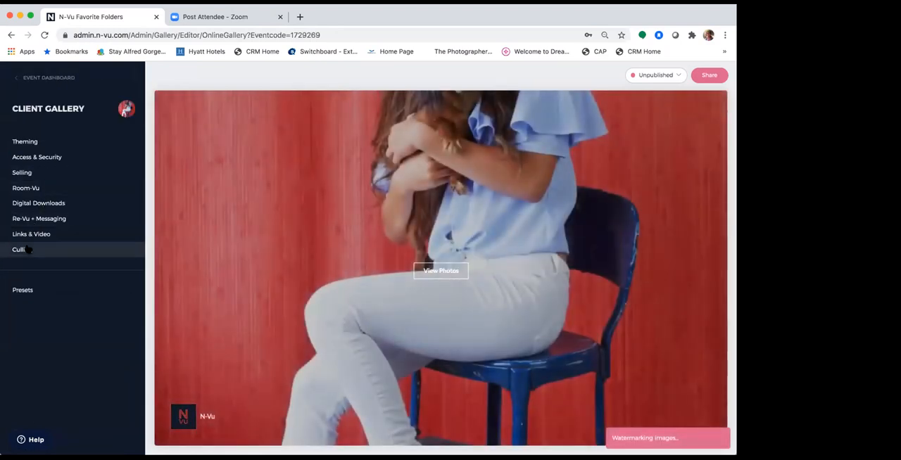
click(25, 250)
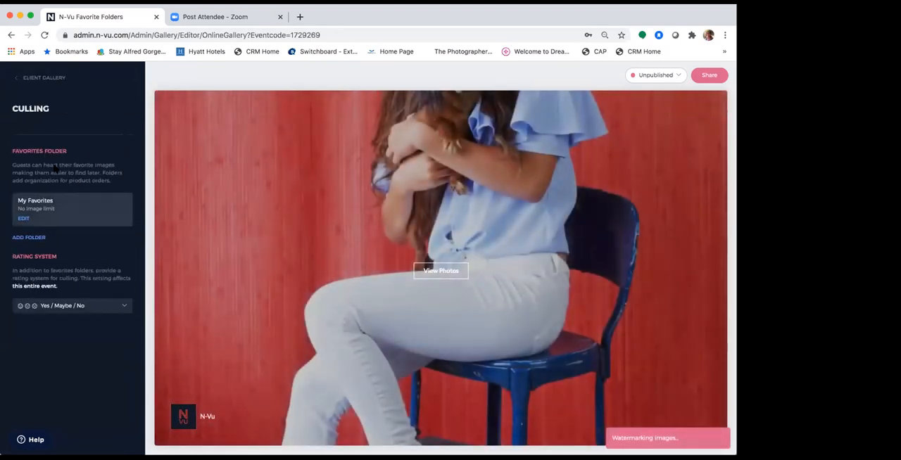
click(34, 239)
click(321, 228)
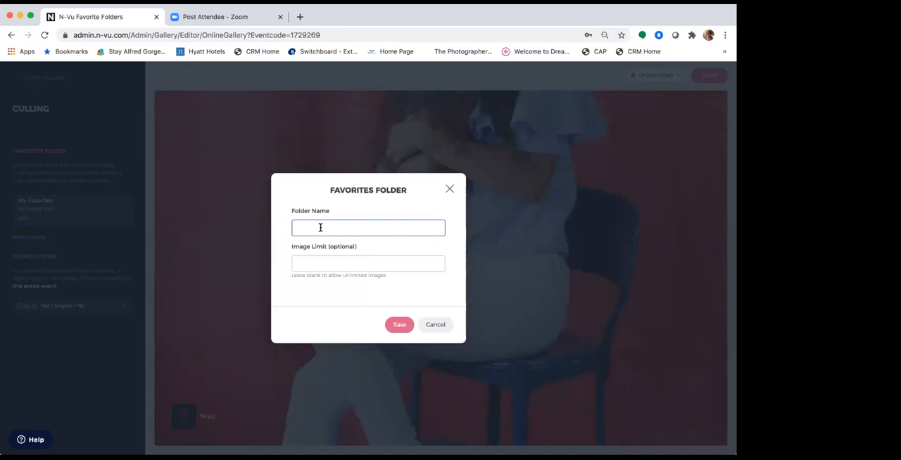
text(Wall A)
click(400, 324)
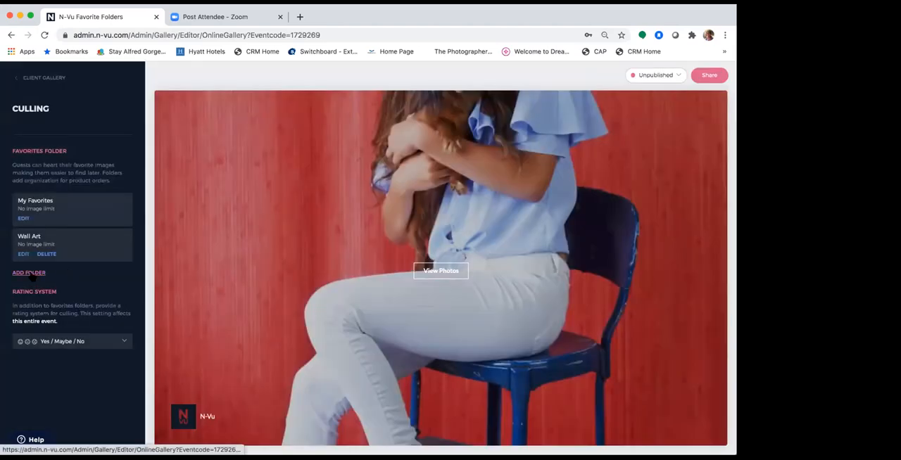
Add a second favorites folder named Gift Sizes without an image limit.
click(30, 273)
click(330, 227)
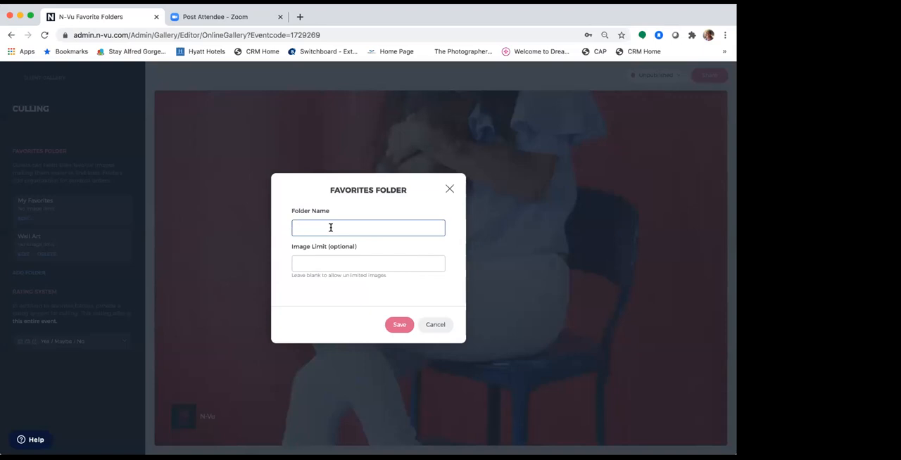
text(Ci)
text(ft Sizes)
click(399, 325)
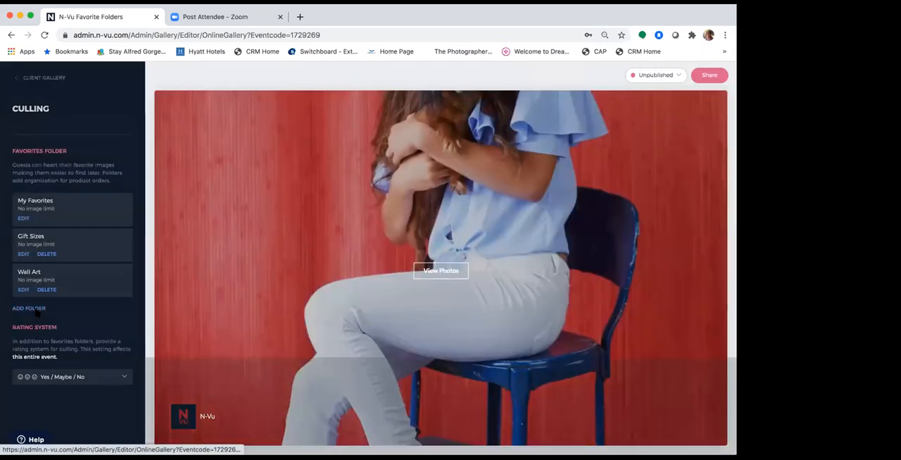
Add a favorites folder named Album with an image limit of 30.
click(33, 309)
click(342, 227)
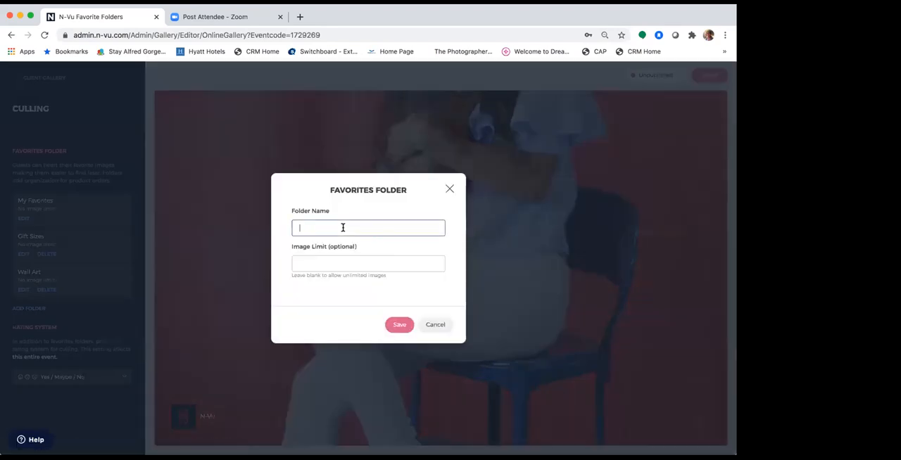
text(Album)
click(374, 264)
text(2)
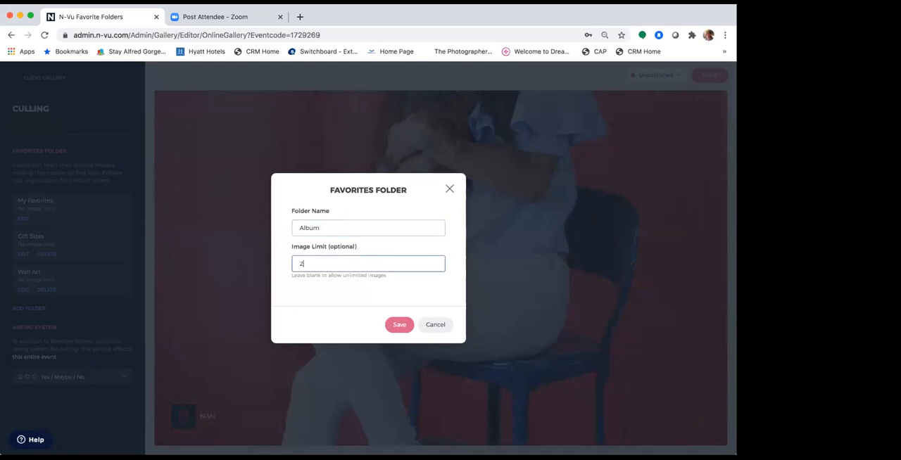
text(0)
click(400, 327)
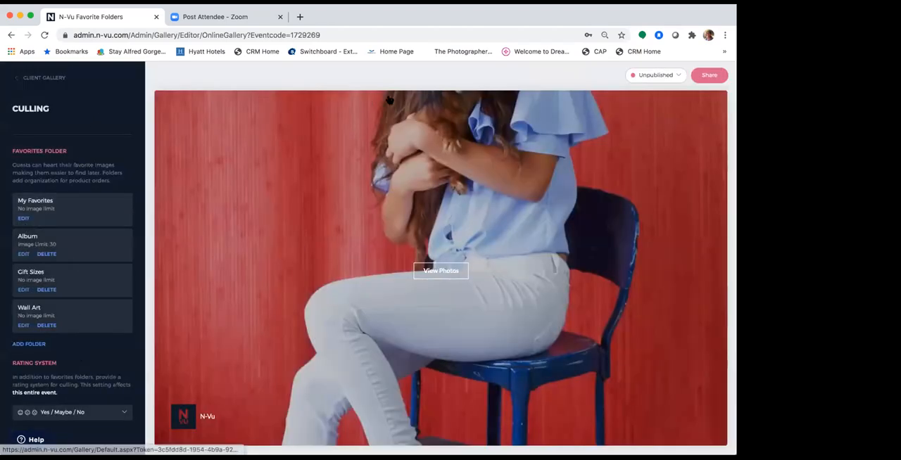
Publish the Client Gallery and copy its share link from the sharing options.
click(656, 79)
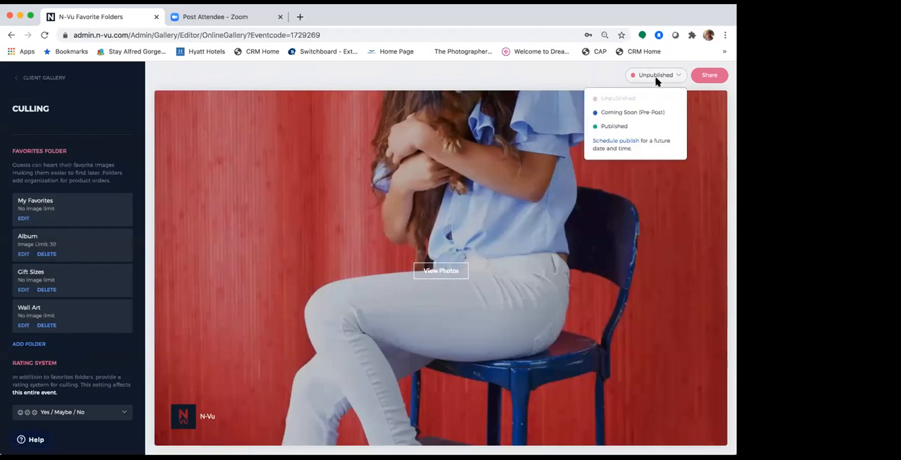
click(616, 127)
click(396, 298)
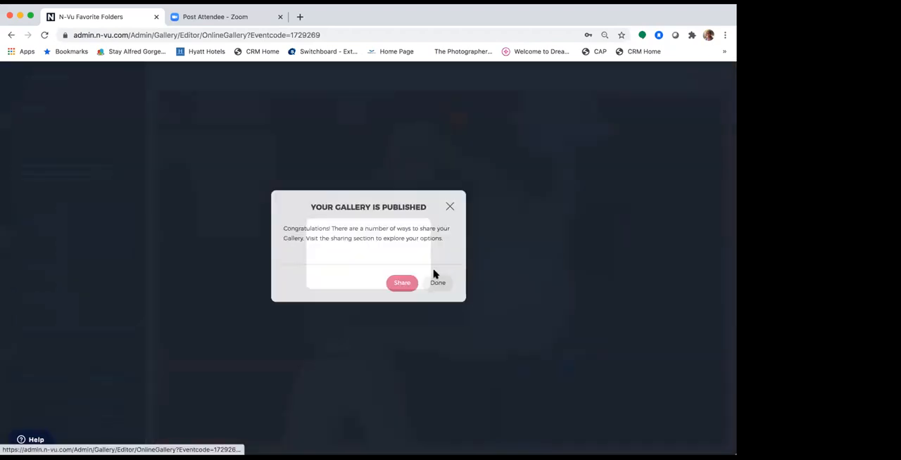
click(400, 294)
click(478, 231)
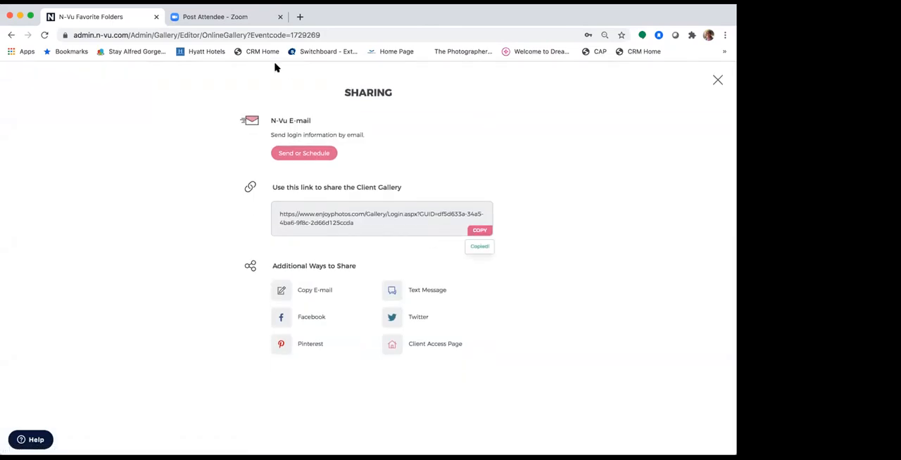
Open the copied Client Gallery share link in a new browser tab.
click(300, 16)
click(296, 36)
key(super+v)
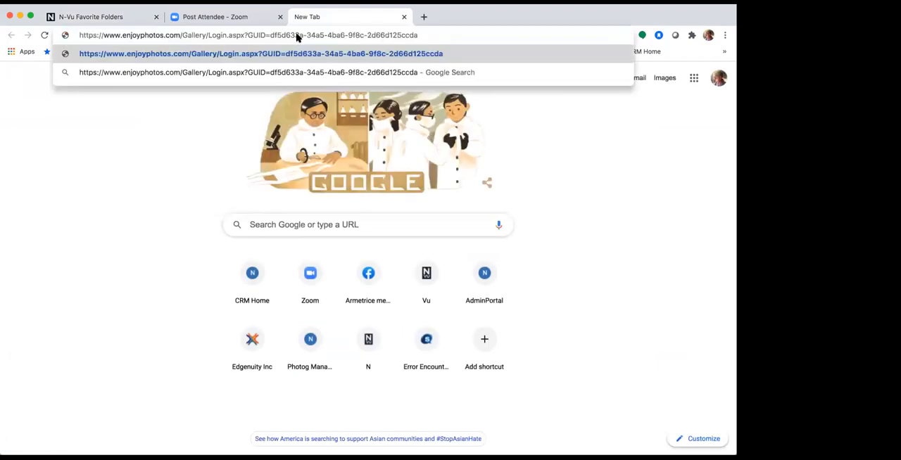
key(Return)
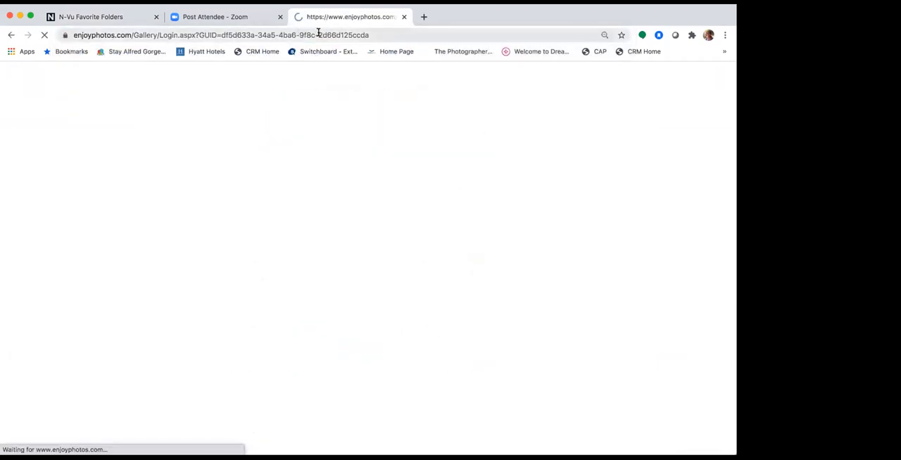
Log in to the Client Gallery with the saved test e-mail address, view the photos and dismiss the photographer message.
click(334, 178)
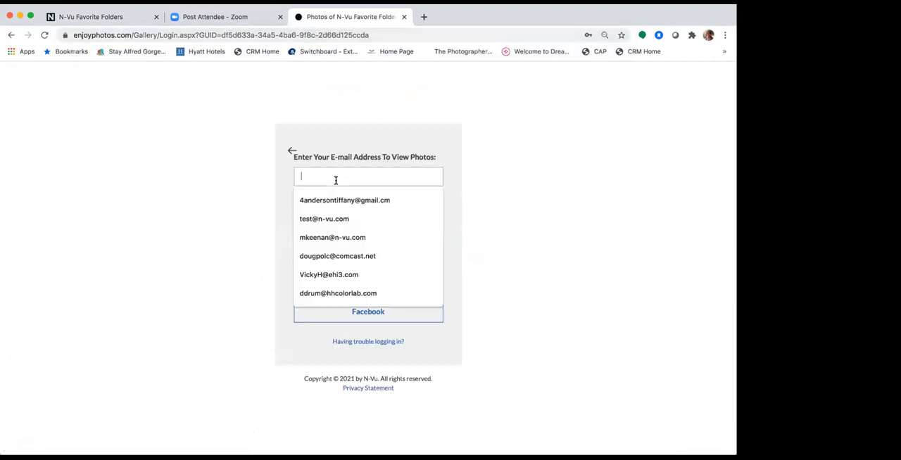
click(337, 222)
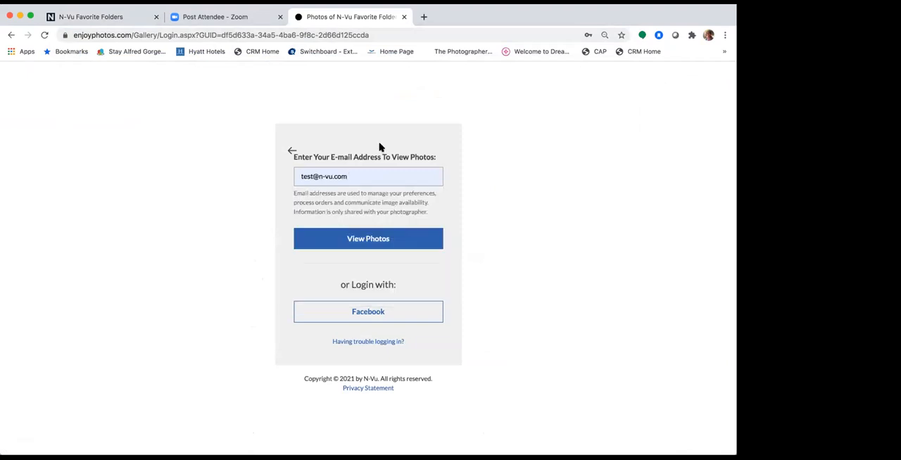
click(380, 239)
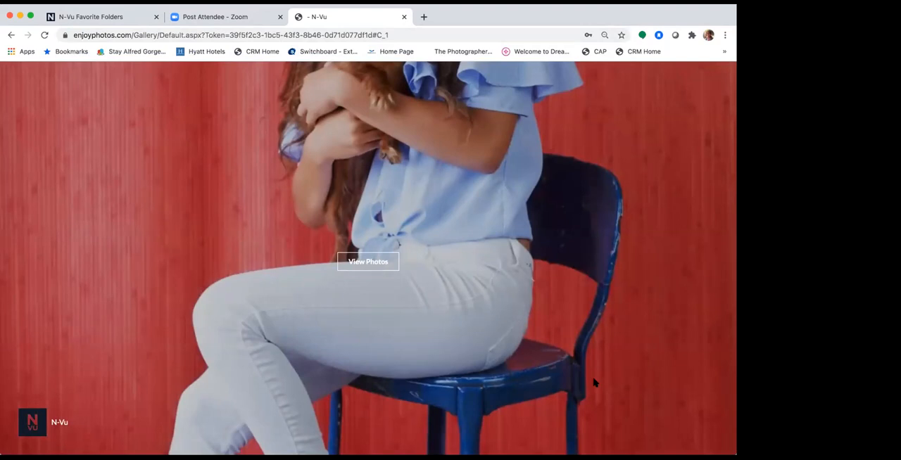
click(365, 262)
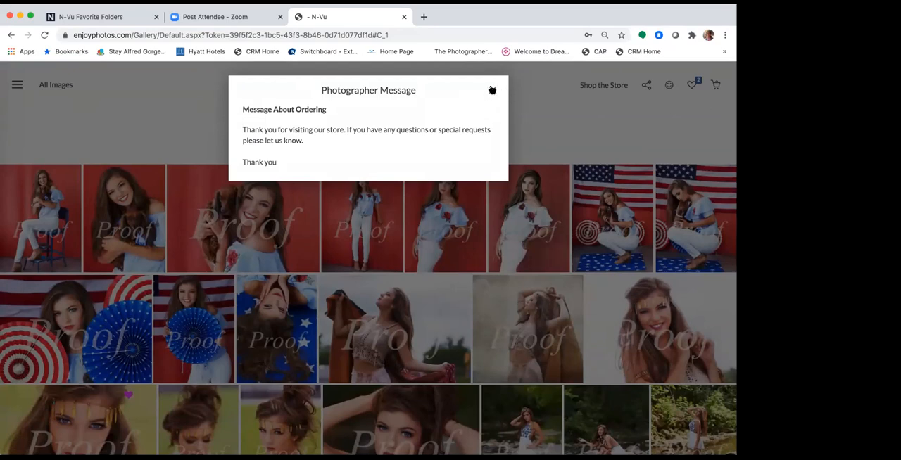
click(492, 90)
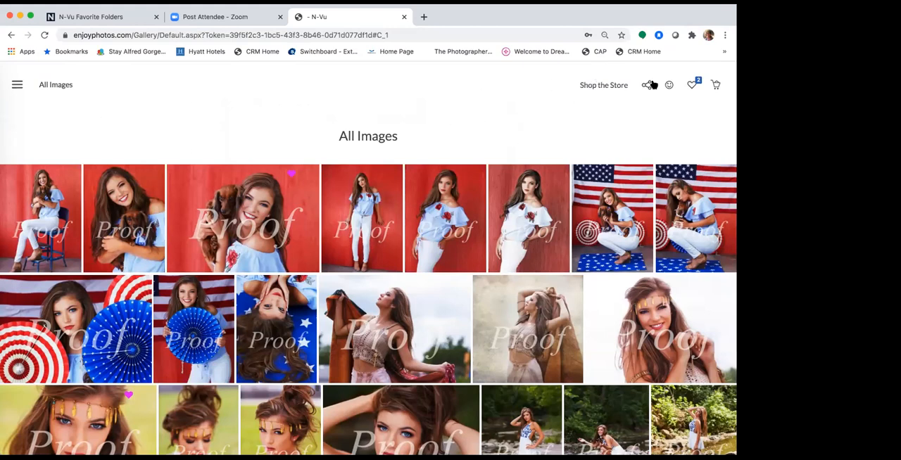
Review the list of favorites folders available to the client in the gallery.
mouse_move(396, 181)
click(692, 84)
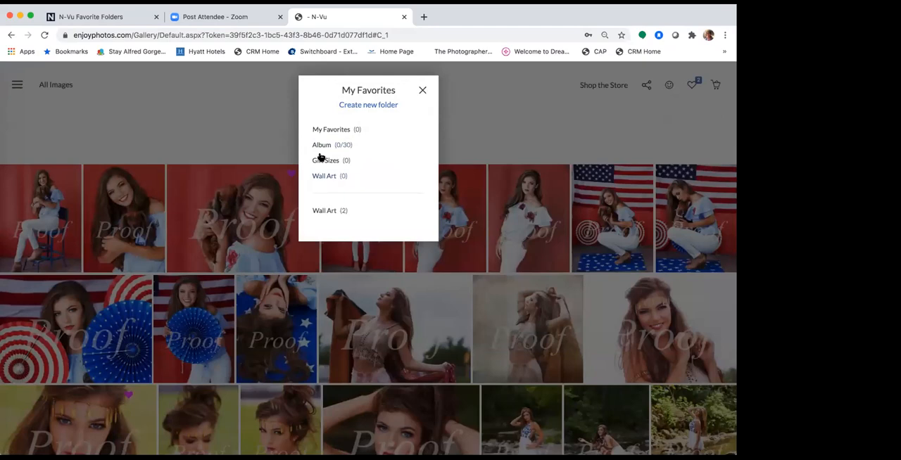
click(423, 91)
Add the fourth image on the first row to the Album, Gift Sizes and both Wall Art folders, then check the favorites list.
click(375, 173)
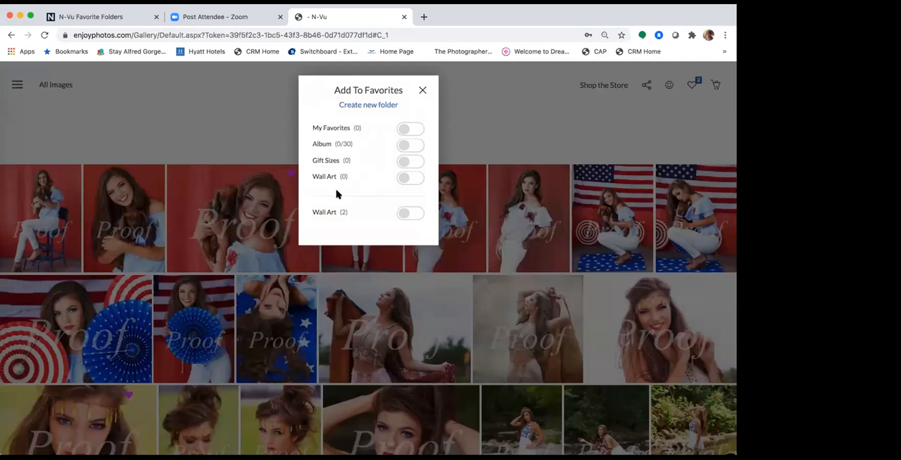
click(401, 146)
click(401, 162)
click(403, 177)
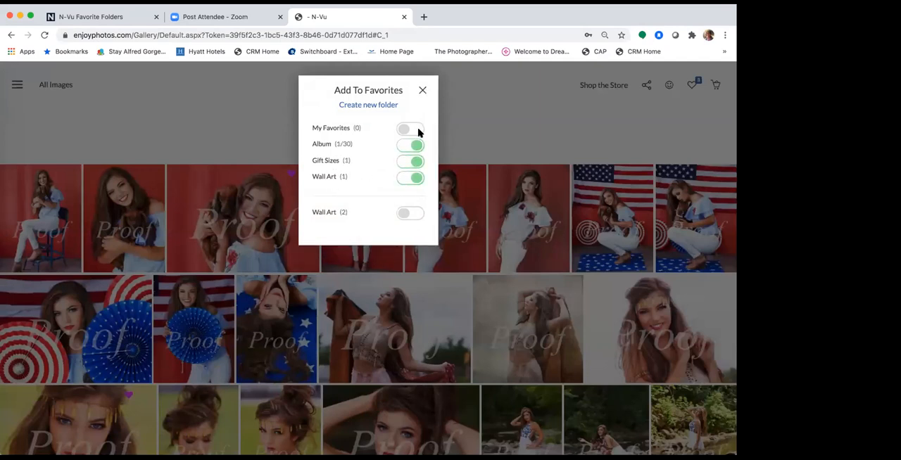
click(404, 213)
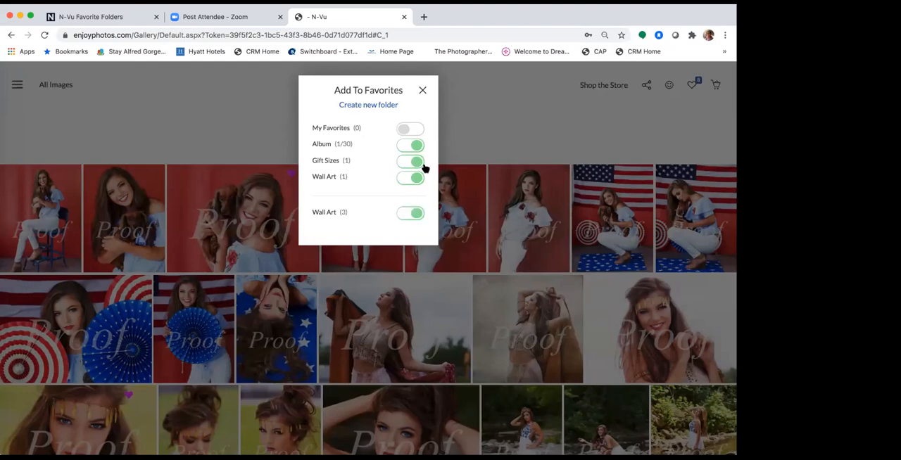
click(423, 91)
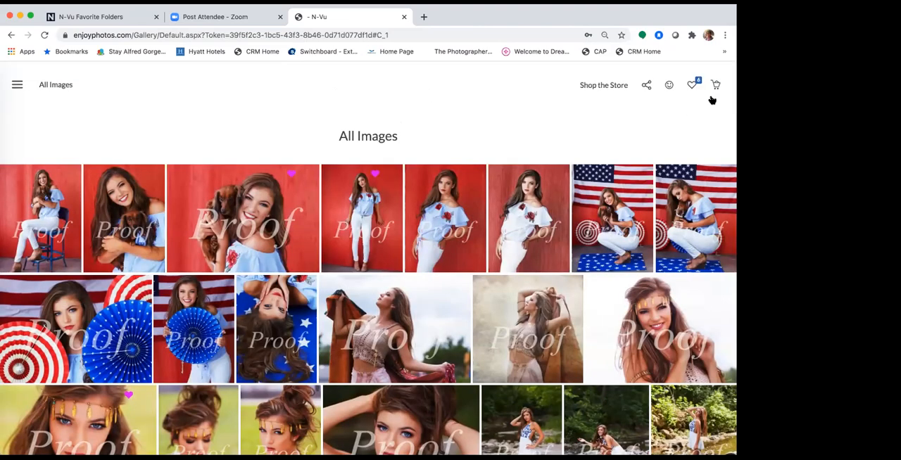
click(692, 85)
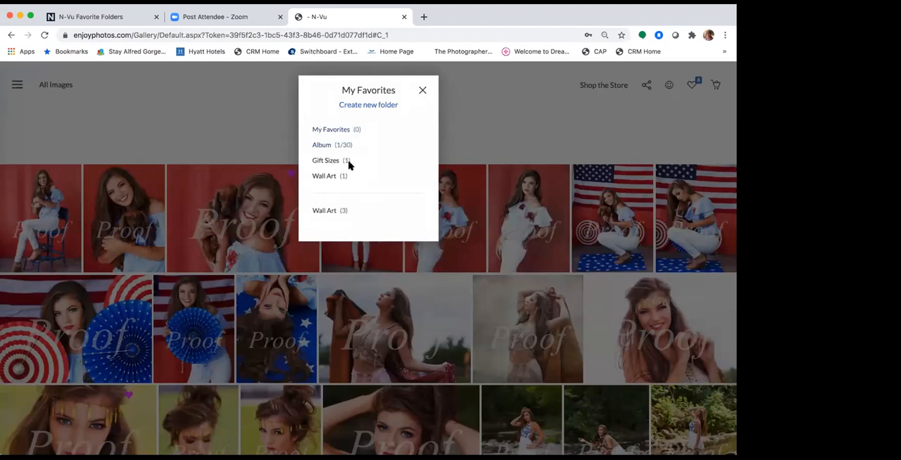
click(422, 90)
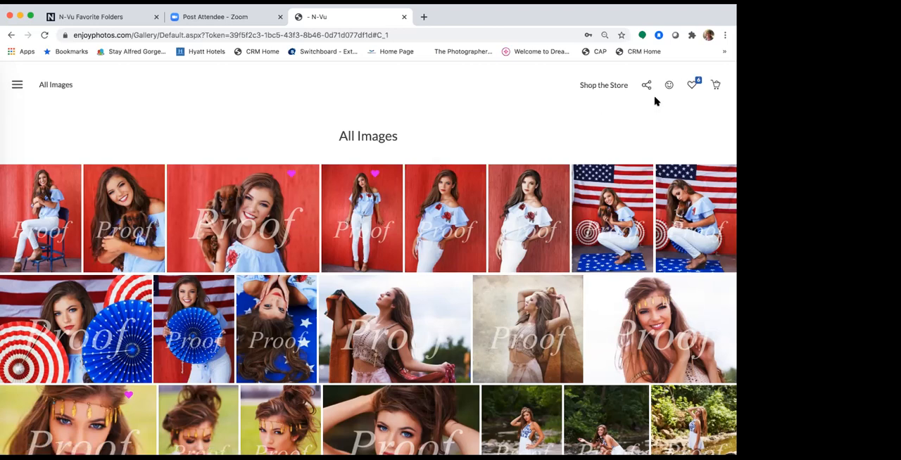
Create a new shared favorites folder named Grandma's favs.
click(692, 85)
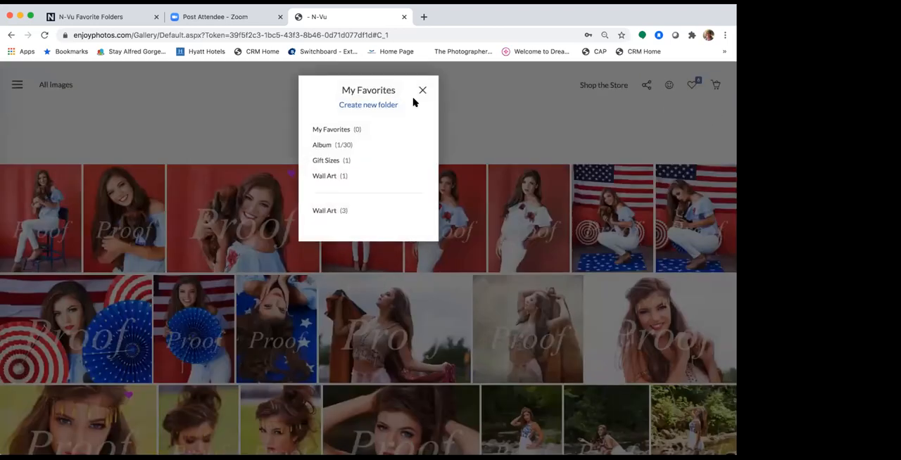
click(385, 104)
click(359, 133)
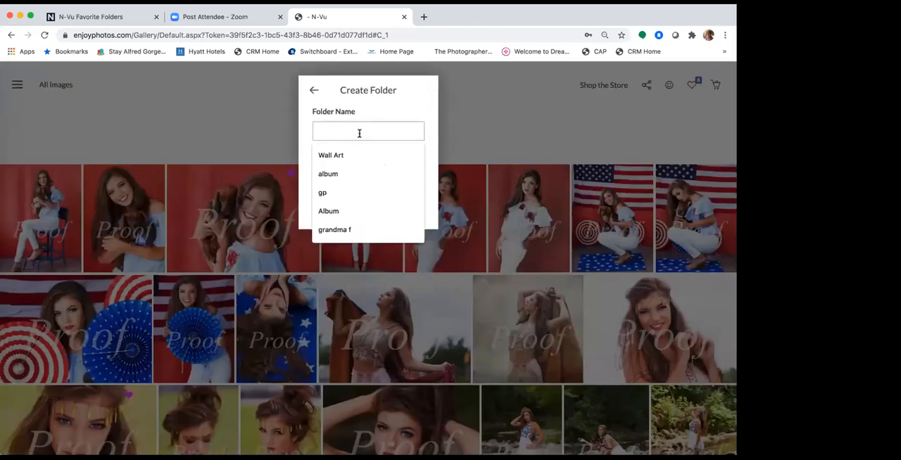
text(Gra)
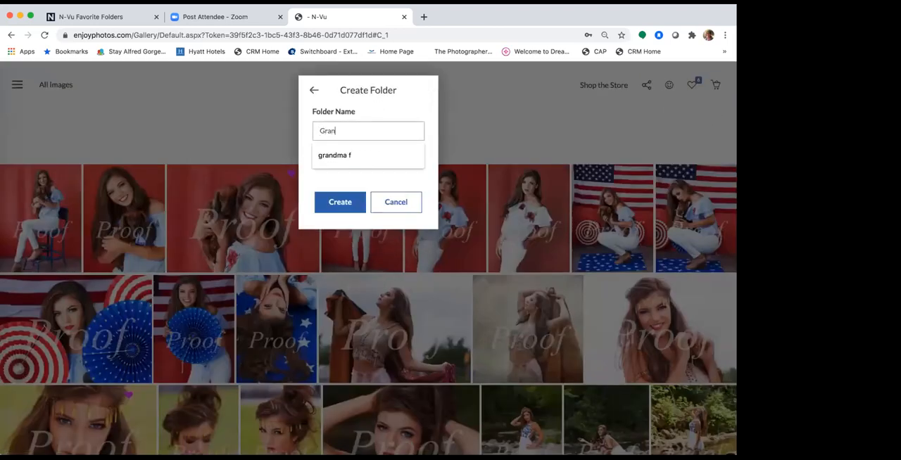
text(n)
key(BackSpace)
key(BackSpace)
key(BackSpace)
text(randma's fa)
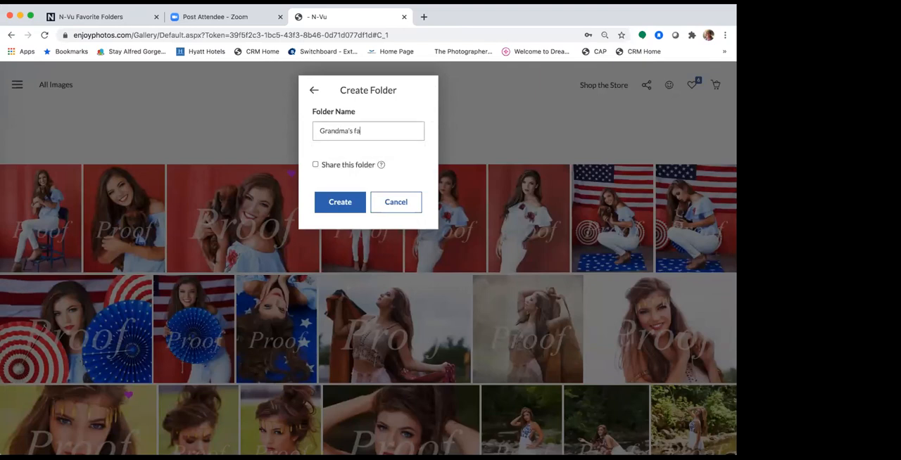
text(vs)
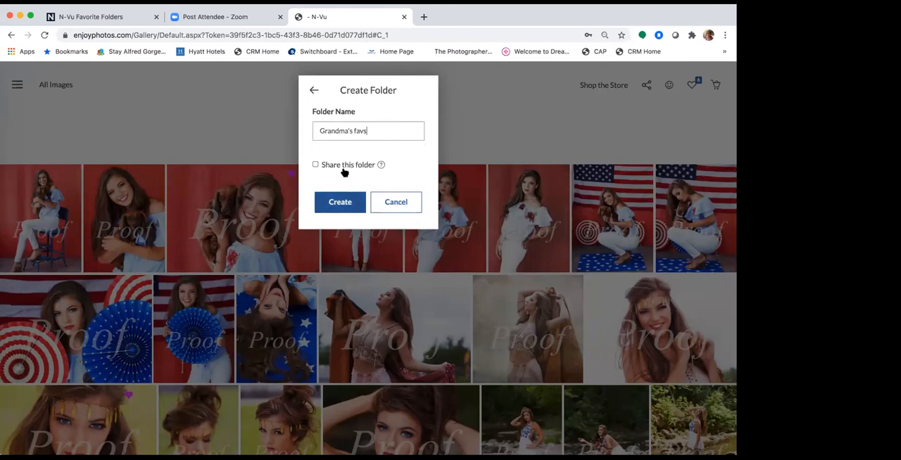
click(315, 165)
click(346, 211)
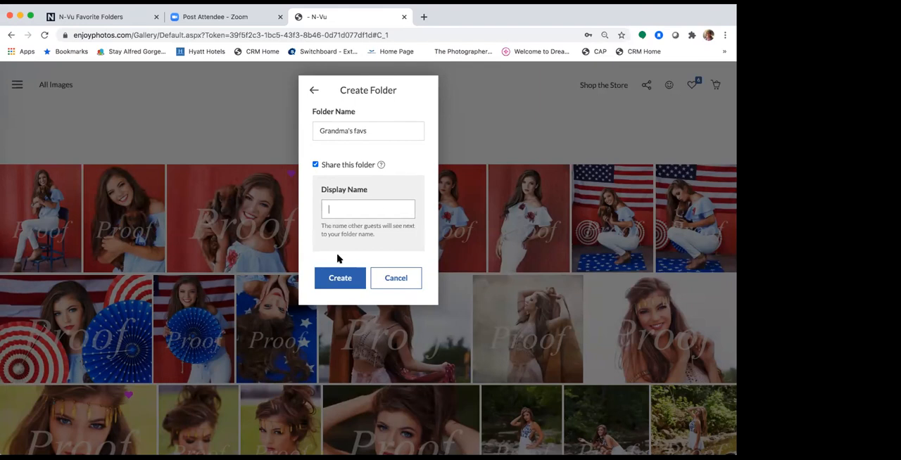
click(333, 277)
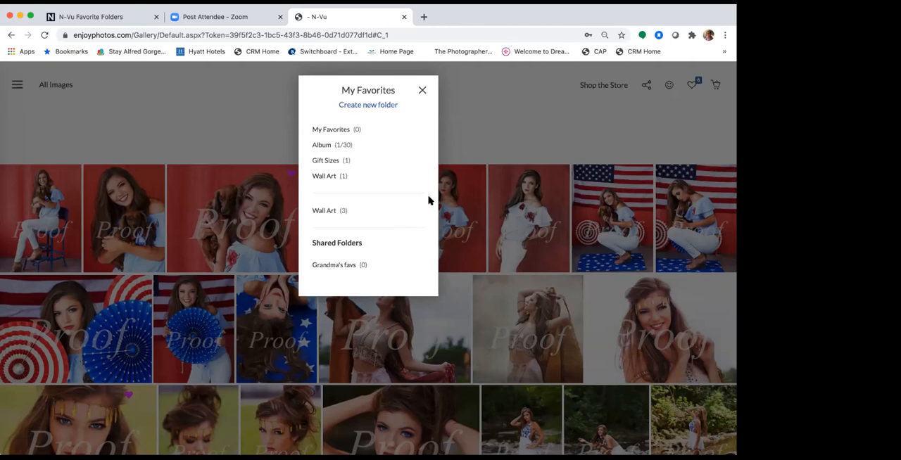
click(422, 92)
Open the first Wall Art folder from the favorites list to view its images.
click(693, 84)
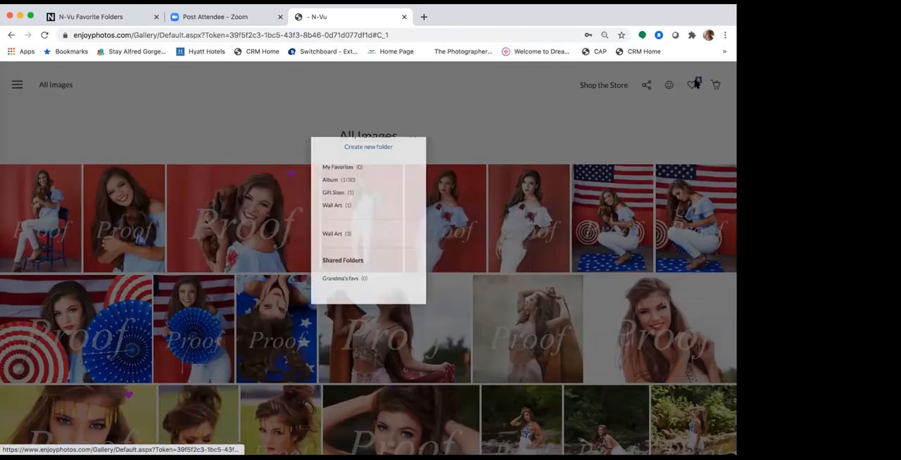
click(333, 176)
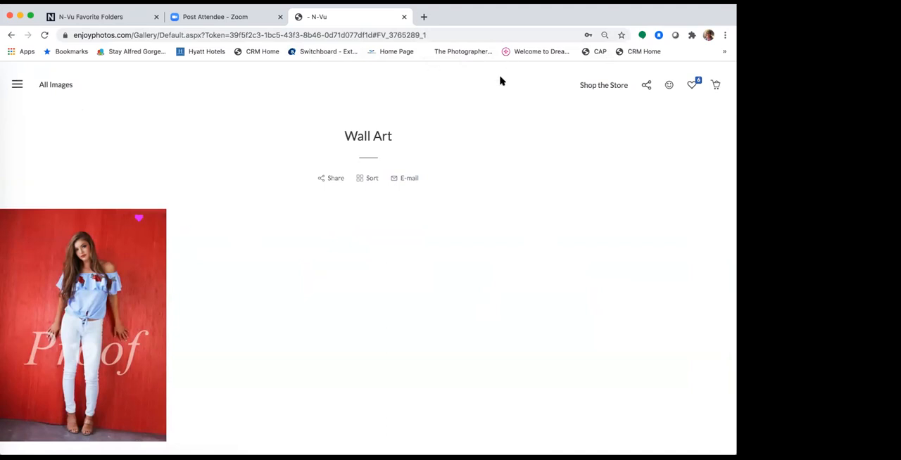
click(17, 85)
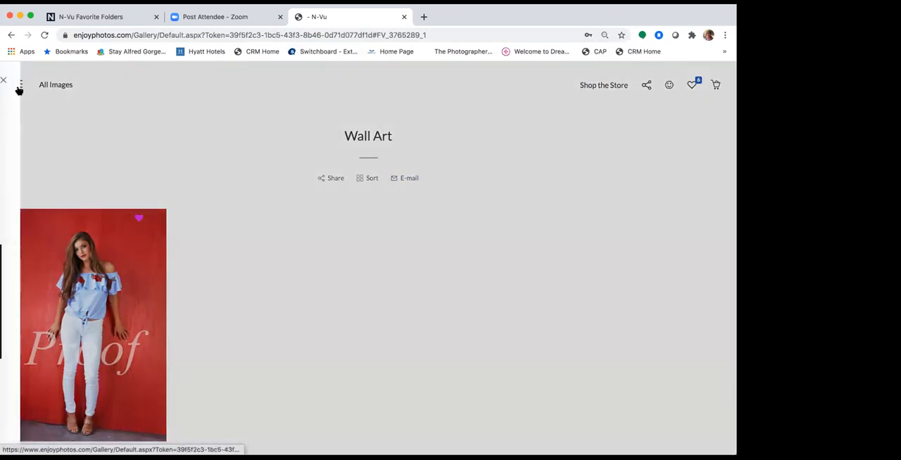
click(251, 140)
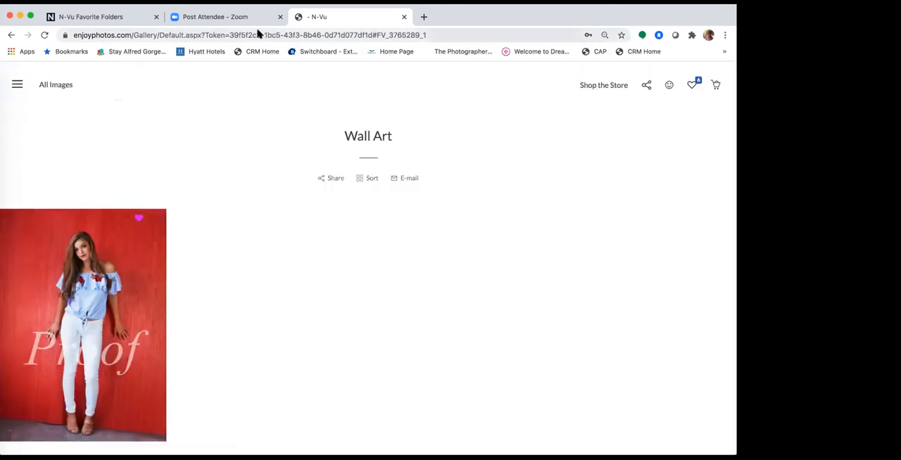
Switch back to the N-Vu admin tab and return from the sharing options to the event dashboard.
click(124, 21)
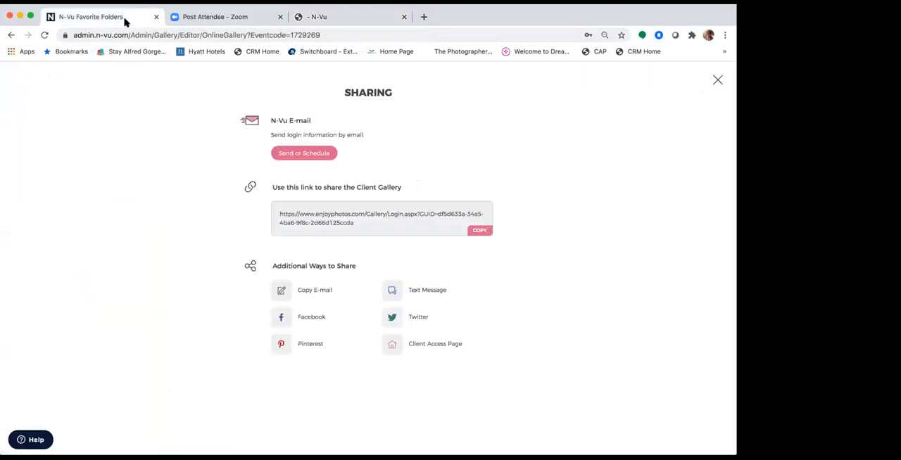
click(717, 81)
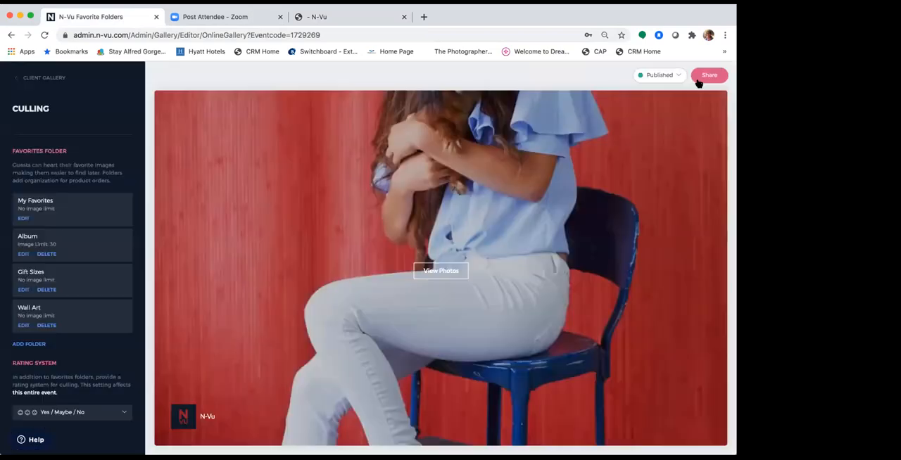
click(44, 78)
click(53, 77)
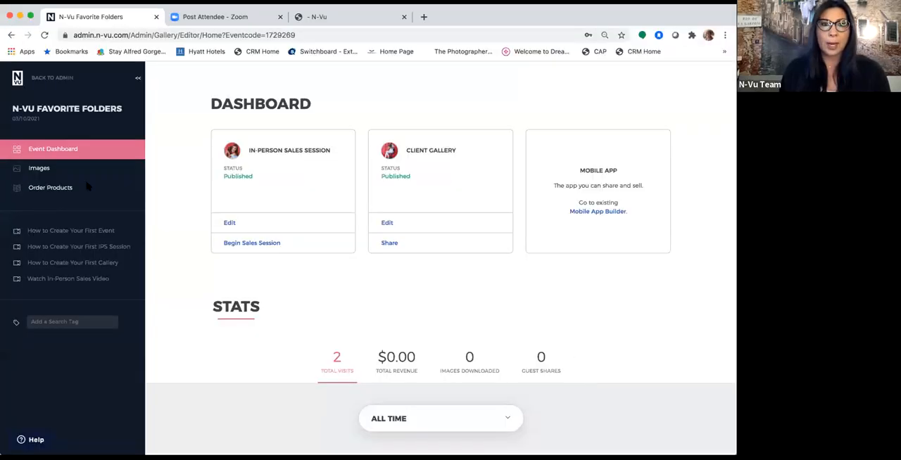
Open the event's images and expand the test client's Client Gallery folders under favorites, ratings and orders.
click(74, 172)
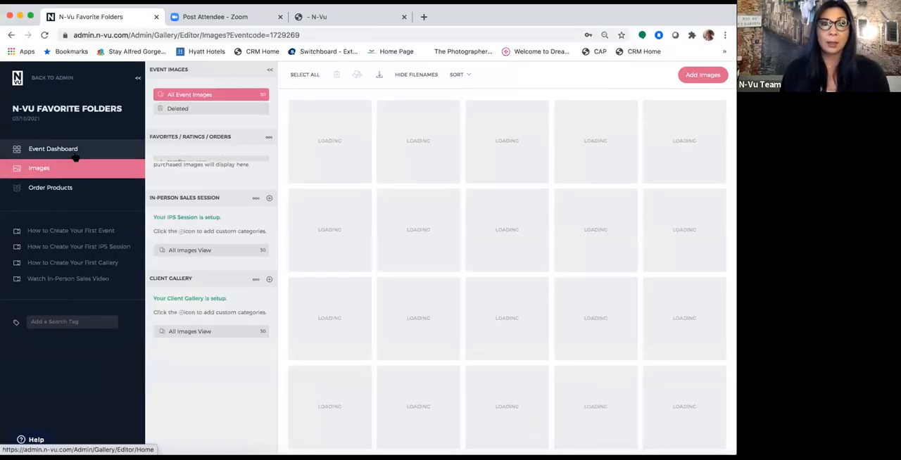
click(75, 153)
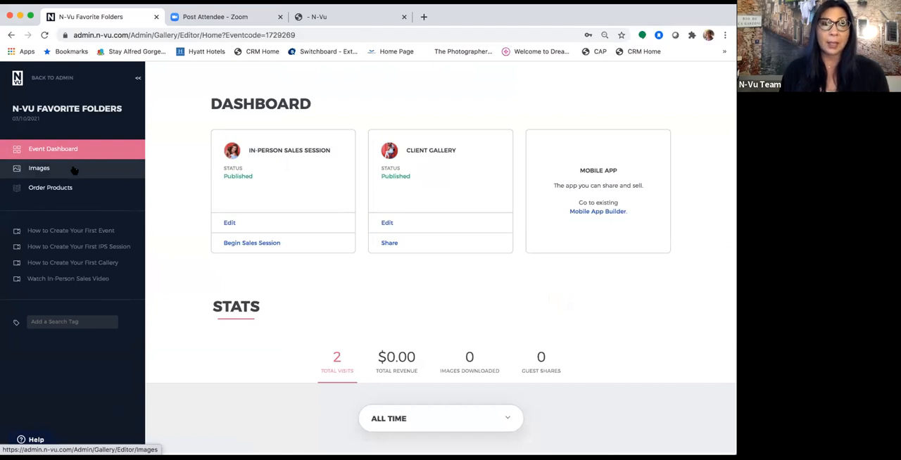
click(41, 172)
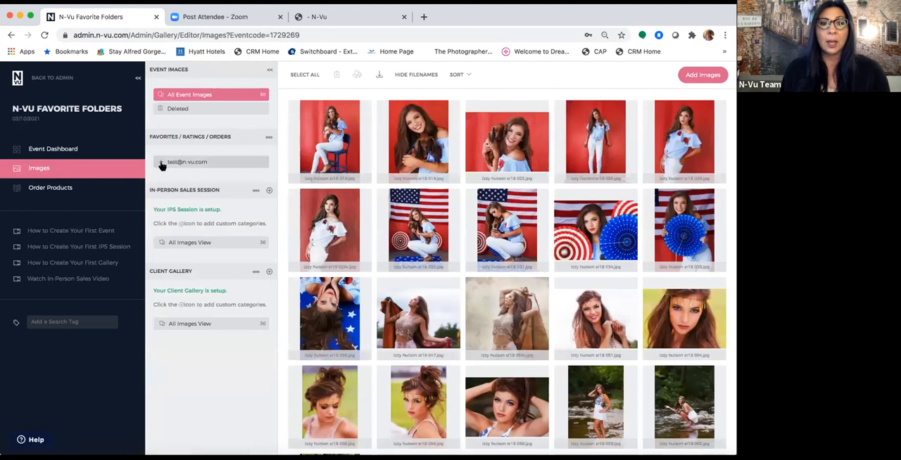
click(192, 163)
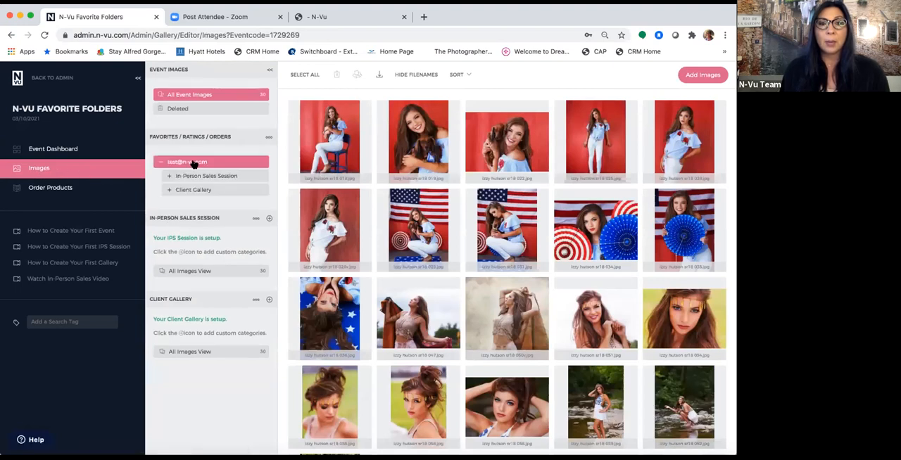
click(200, 192)
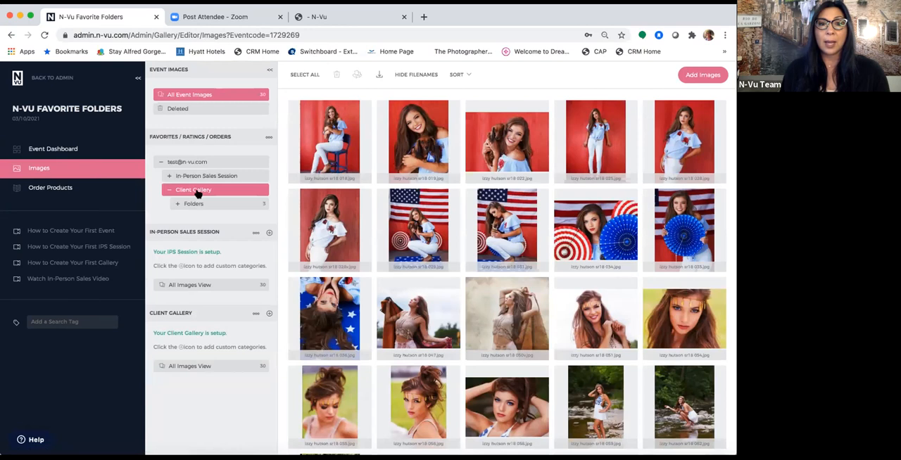
click(194, 204)
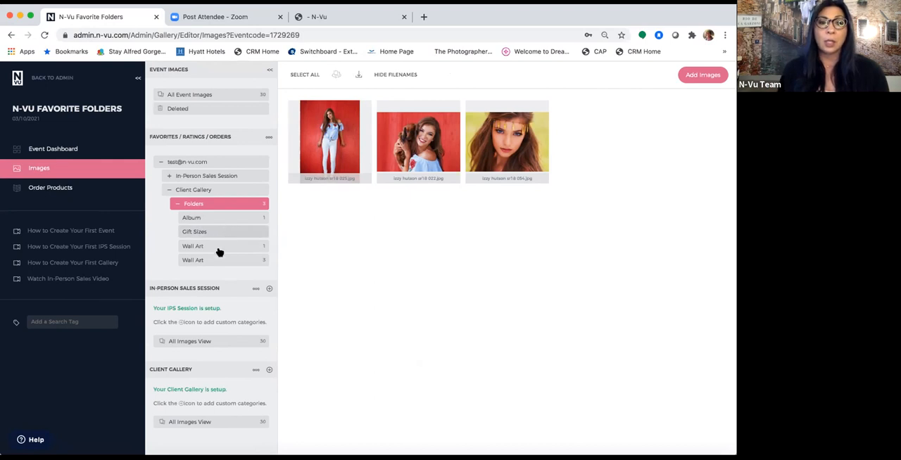
Select all images in the second Wall Art folder, view their filenames for download, and collapse the client's entry.
click(221, 262)
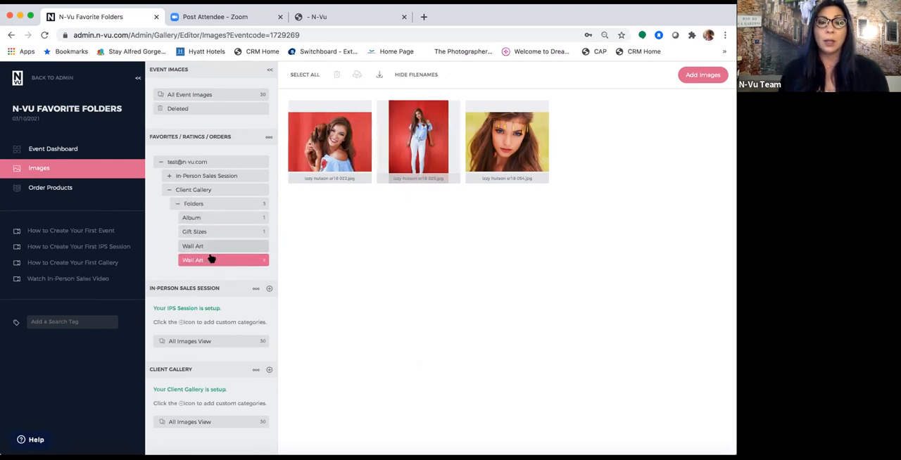
click(305, 75)
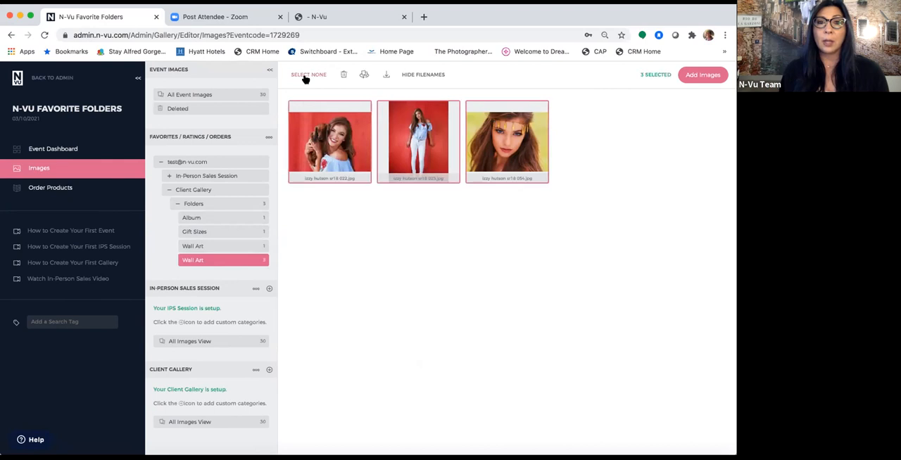
click(386, 75)
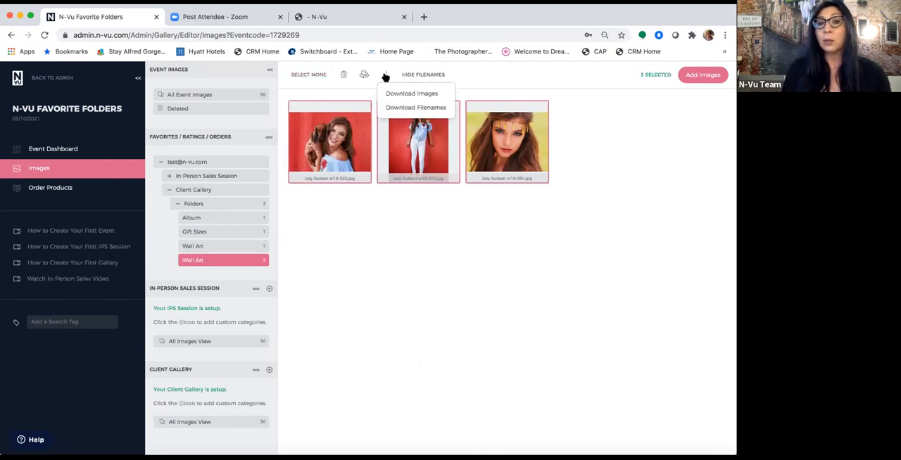
click(394, 107)
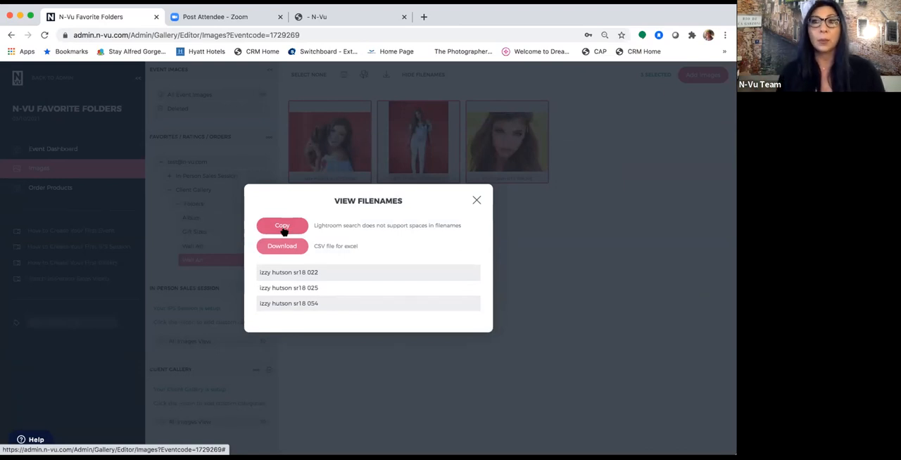
click(476, 201)
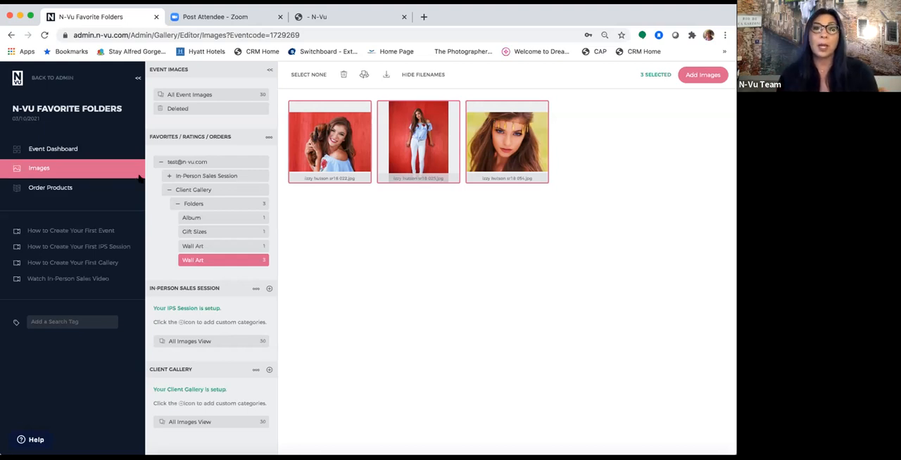
click(160, 162)
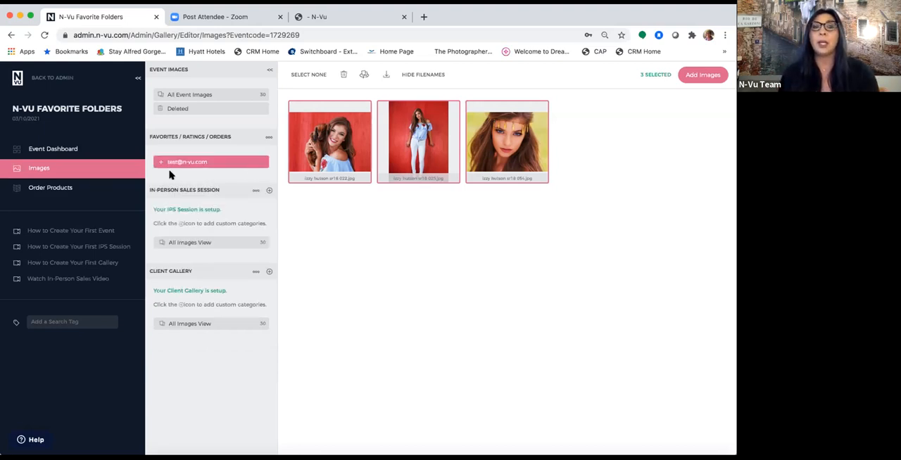